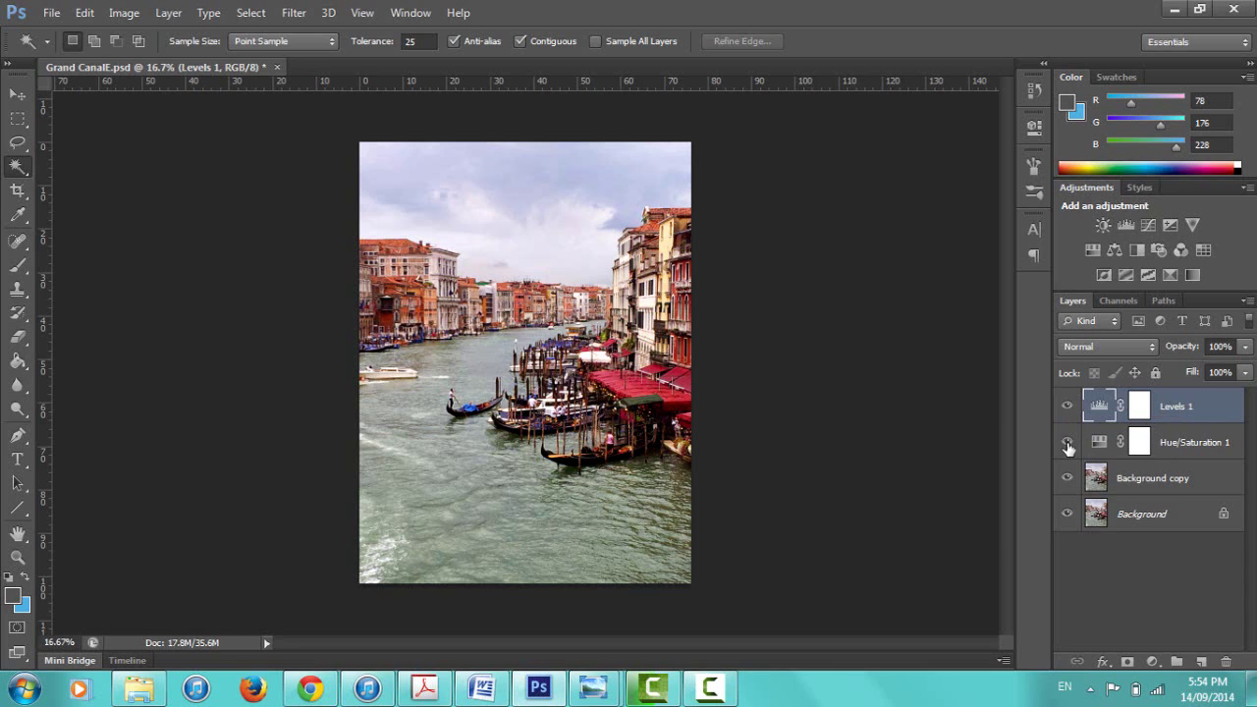
- Toggle the visibility of the Hue/Saturation 1 and Levels 1 adjustment layers to compare the canal photo with and without them
click(1067, 445)
click(1069, 406)
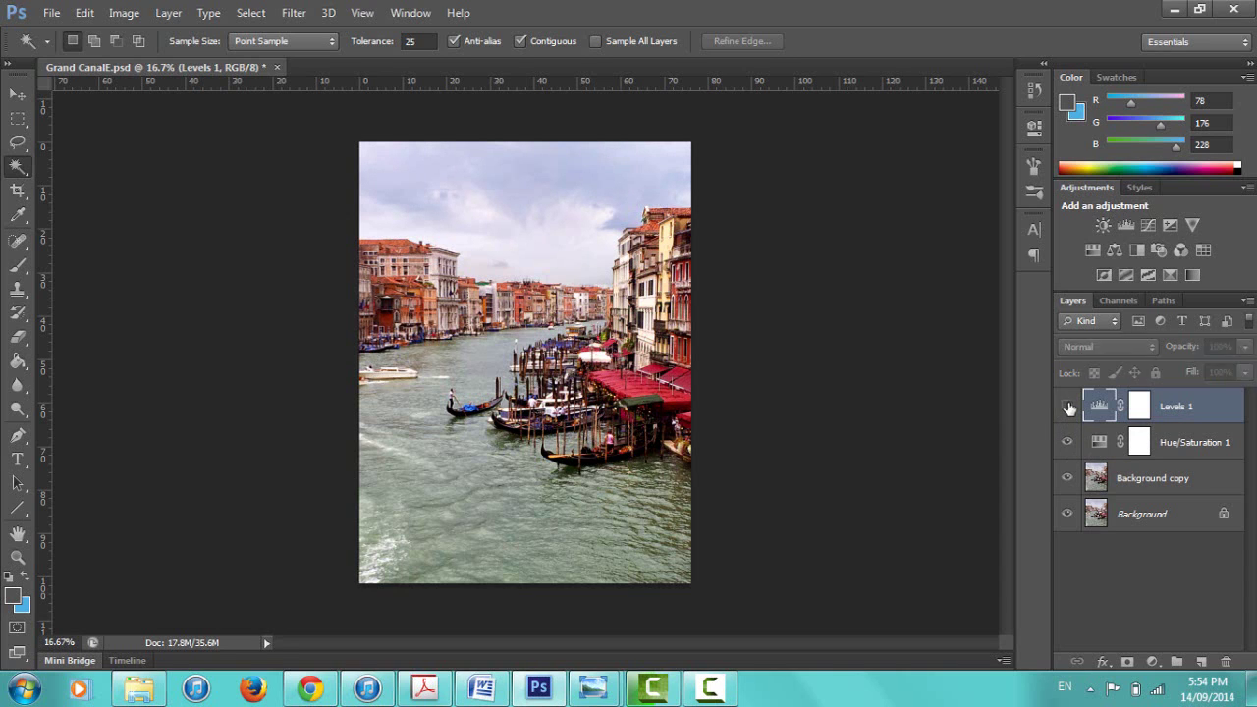
click(1068, 407)
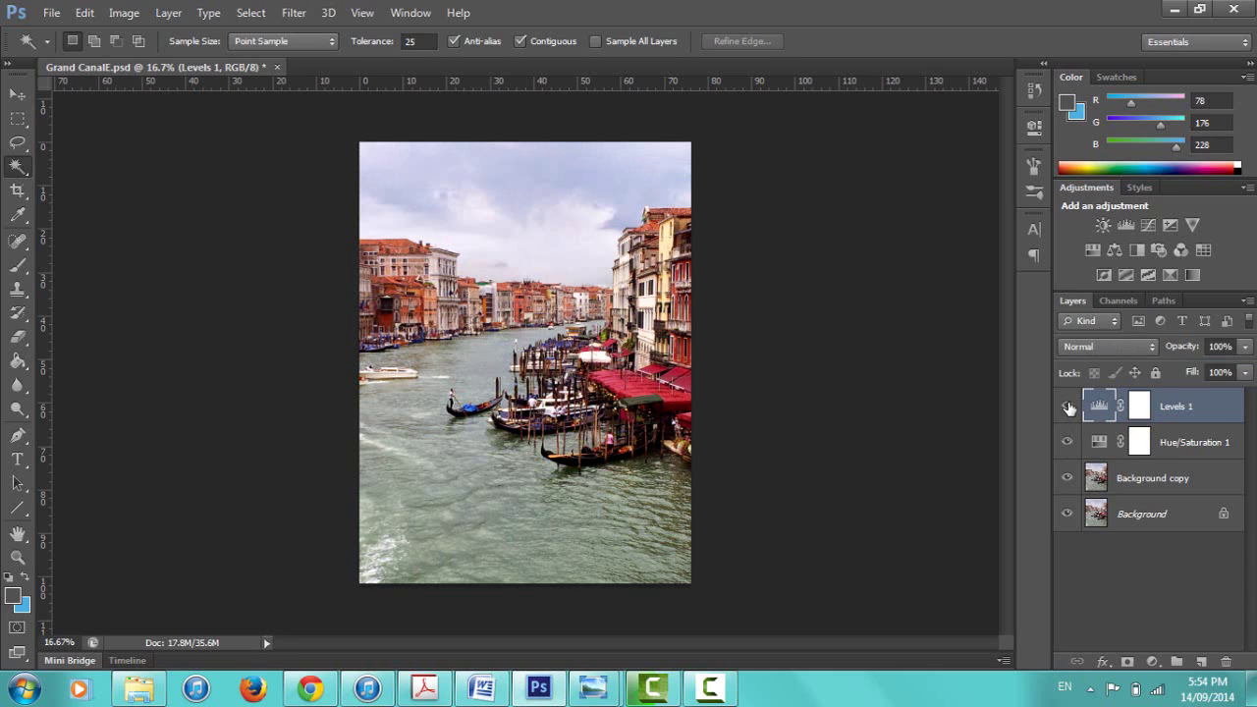
click(1068, 406)
click(1069, 407)
- View the buckingham photo and the original canal photo in Windows Photo Viewer, then return to the Photoshop document
mouse_move(593, 688)
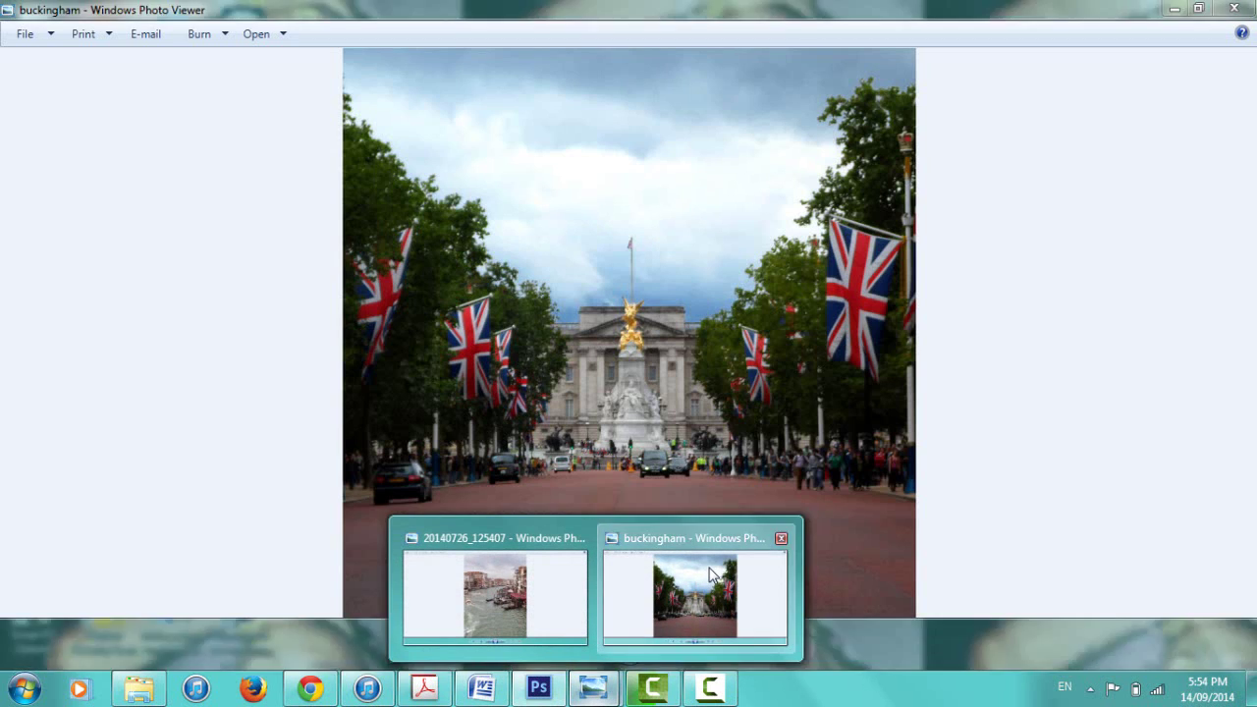
click(711, 574)
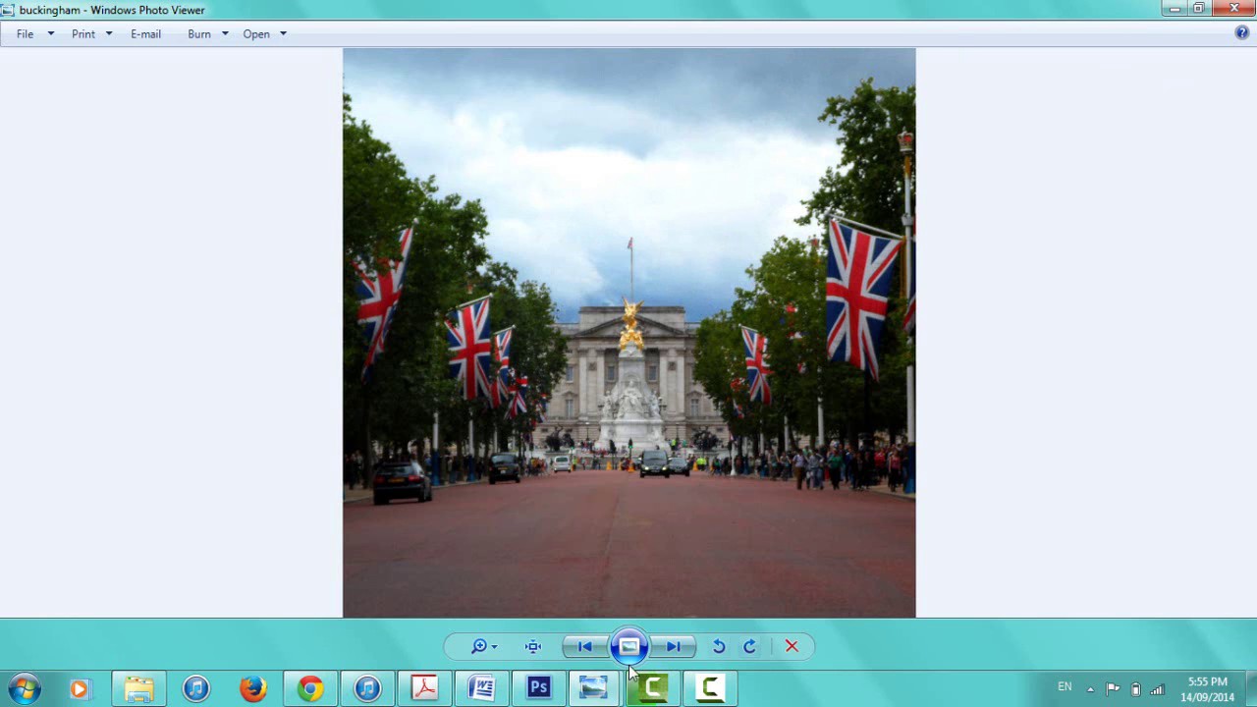
mouse_move(593, 688)
click(539, 603)
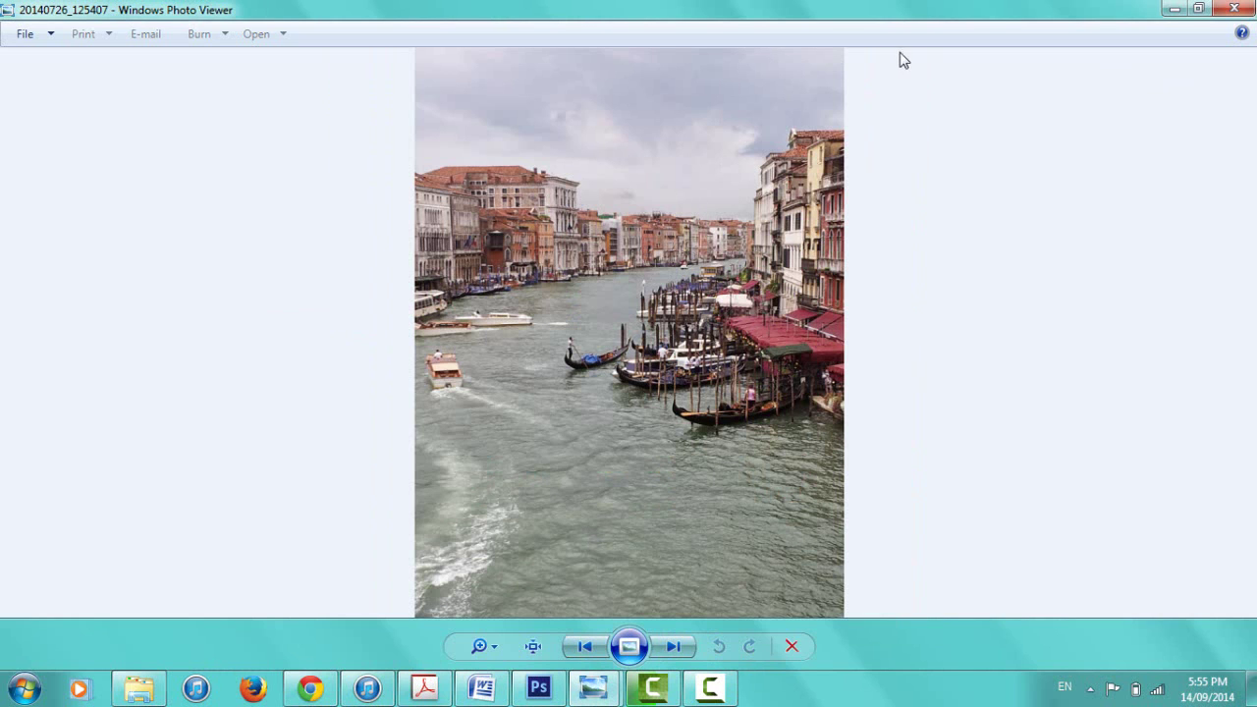
click(1174, 9)
click(1175, 9)
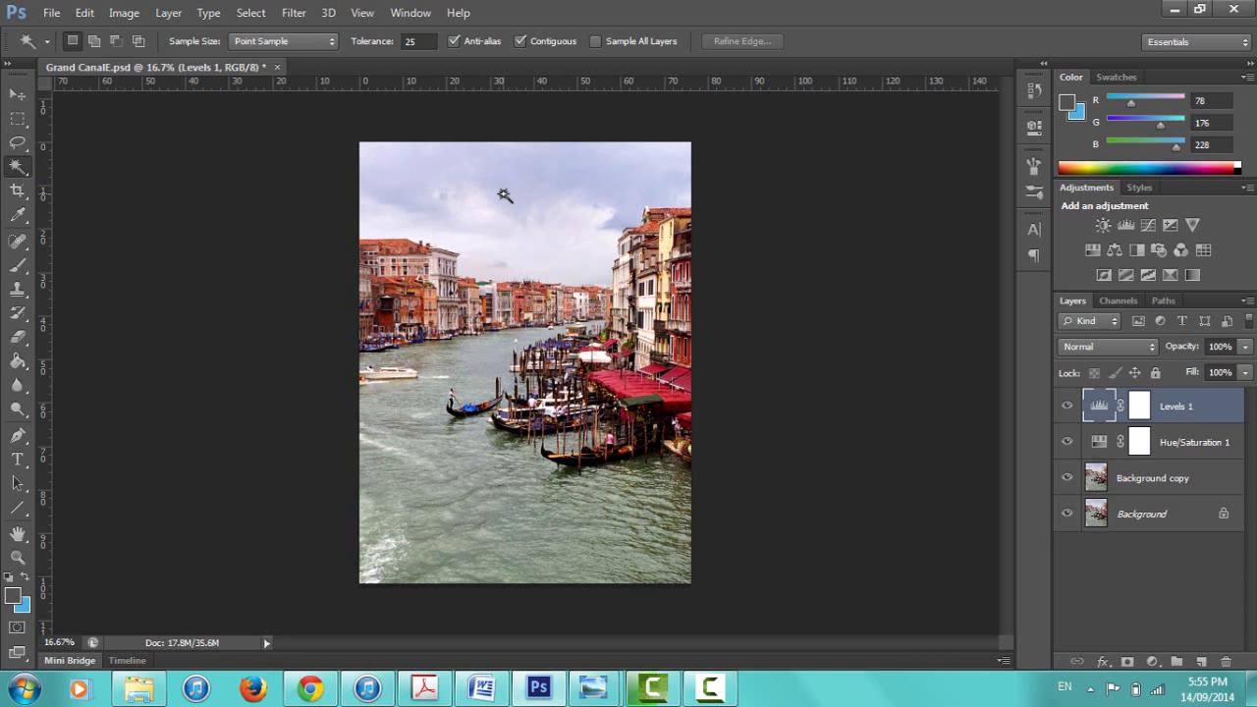
- Select the upper sky with the Magic Wand and try to move it slightly down while the Levels 1 layer is active
click(501, 193)
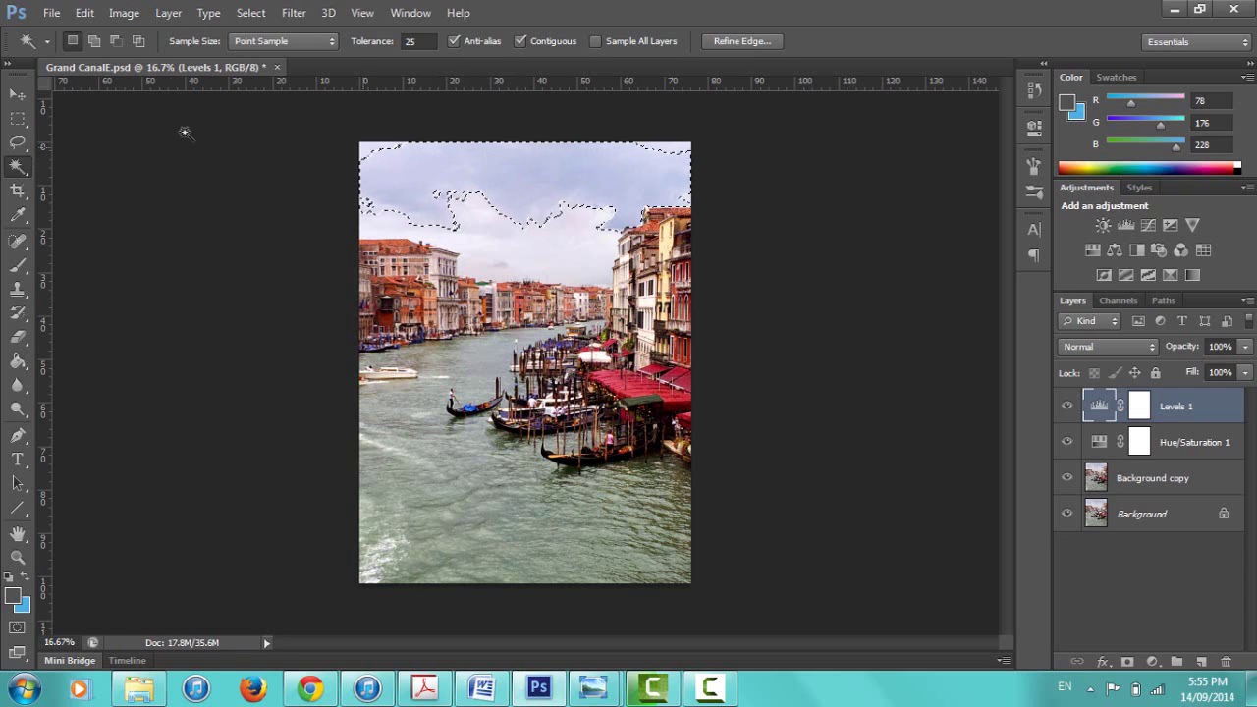
click(18, 94)
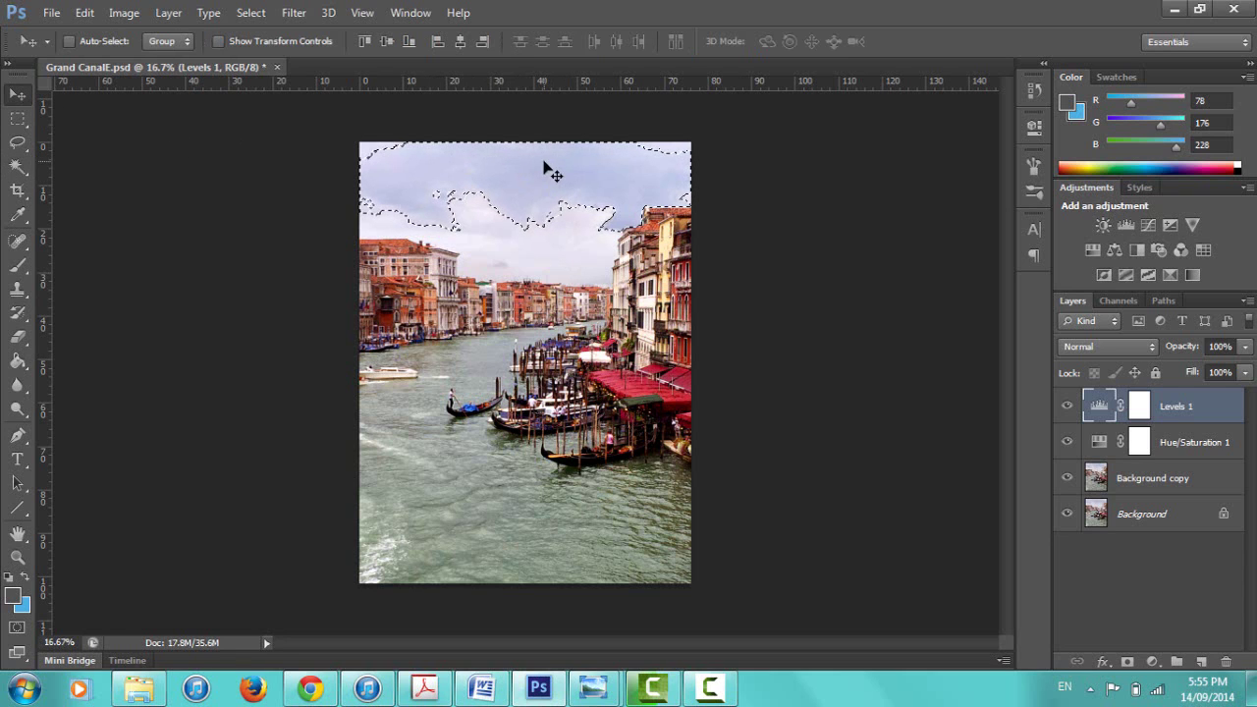
mouse_move(547, 168)
mouse_down()
mouse_move(529, 297)
mouse_move(570, 163)
mouse_move(533, 177)
mouse_move(553, 180)
mouse_up()
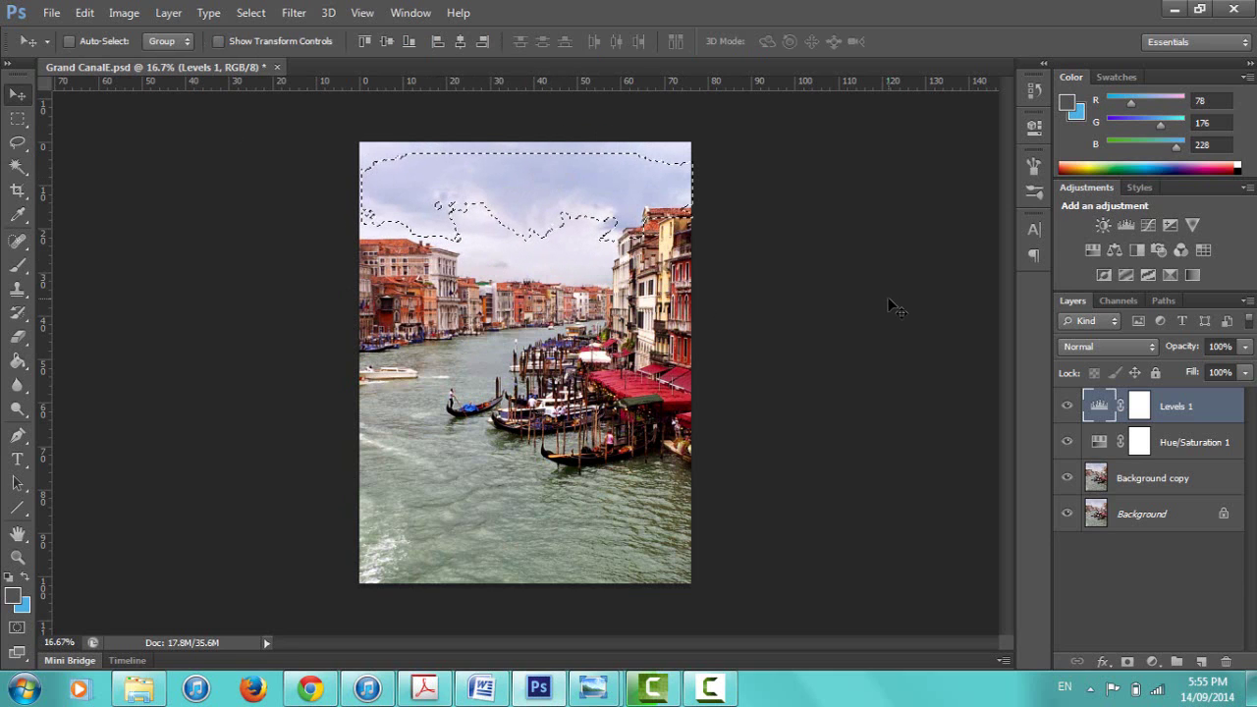
- Copy the selected sky area from the Background copy layer and paste it as a new layer
click(1149, 481)
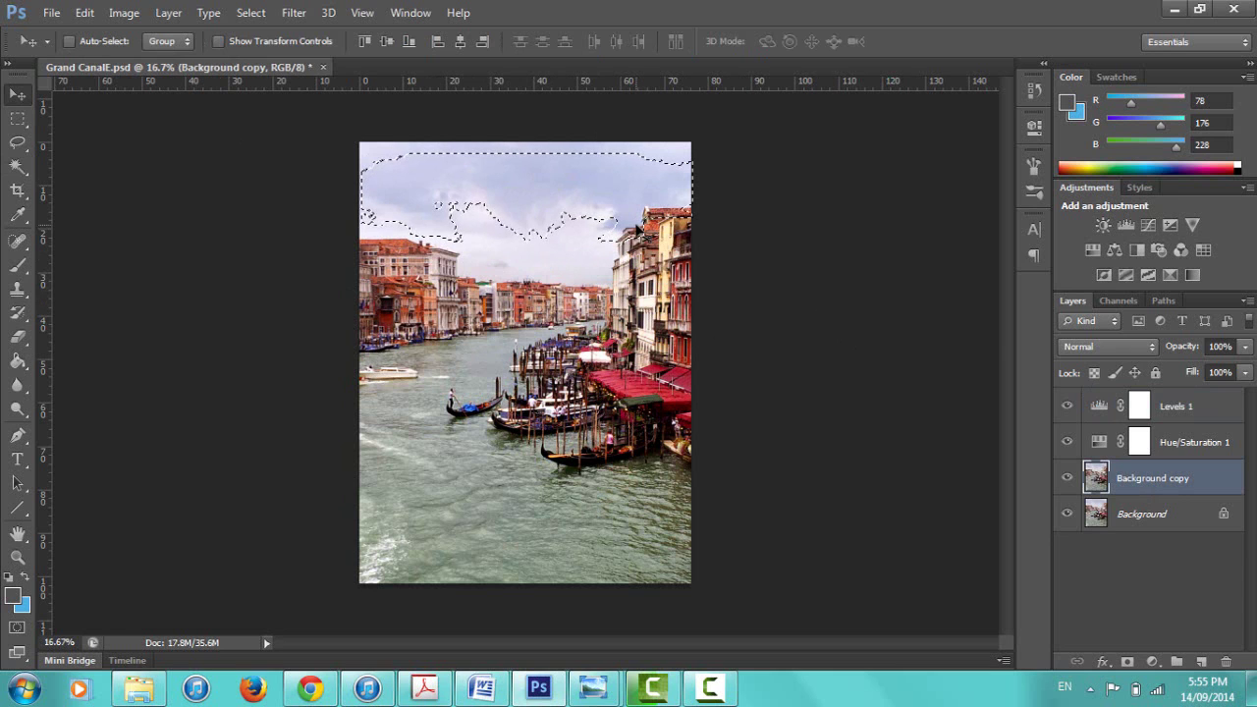
click(84, 12)
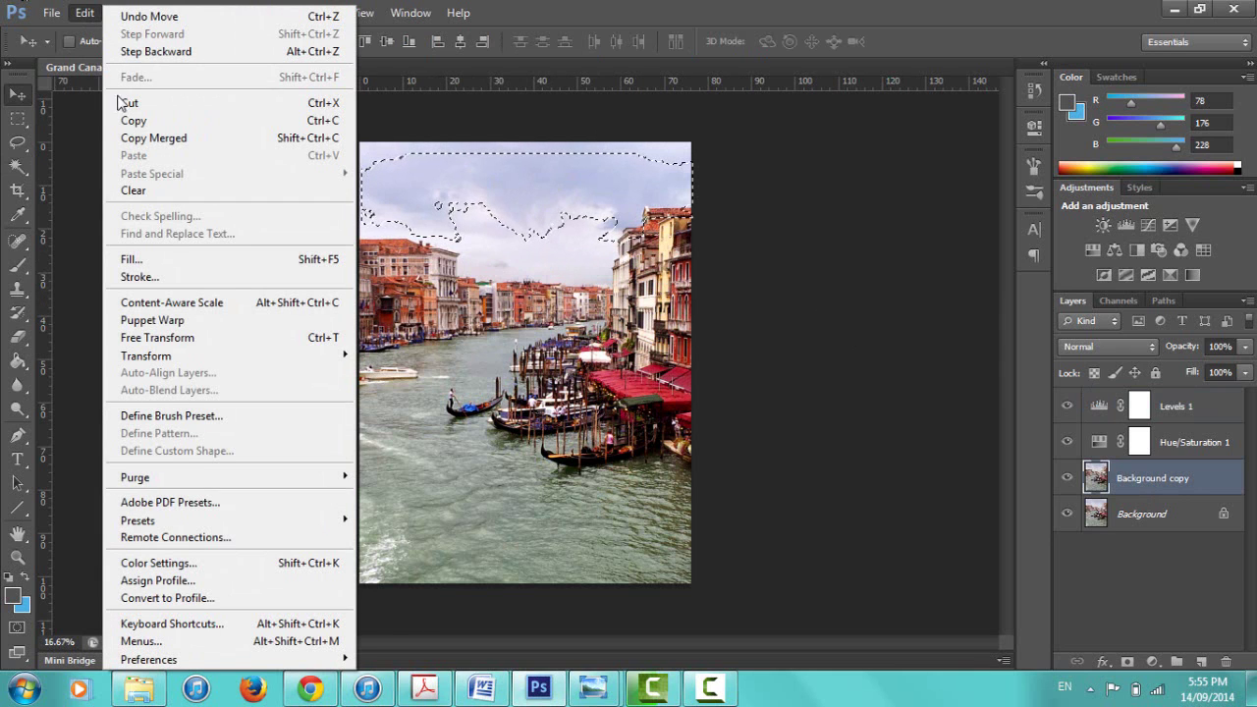
click(122, 117)
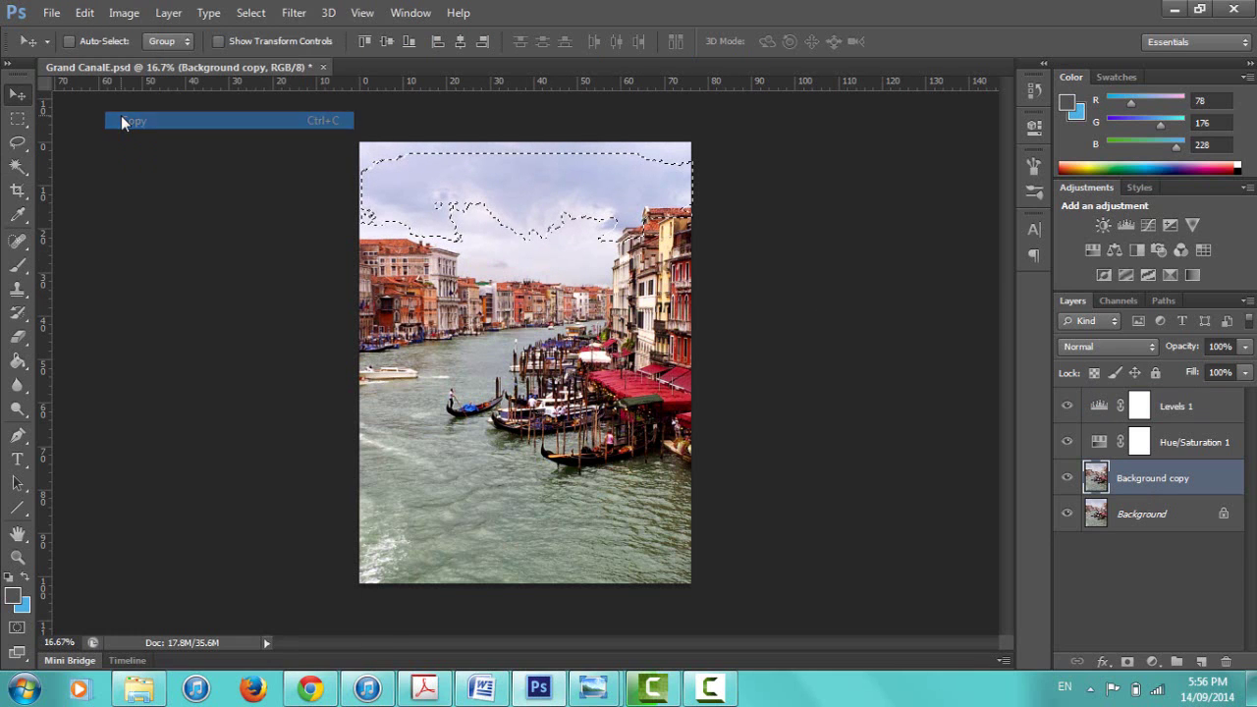
key(ctrl+d)
click(92, 16)
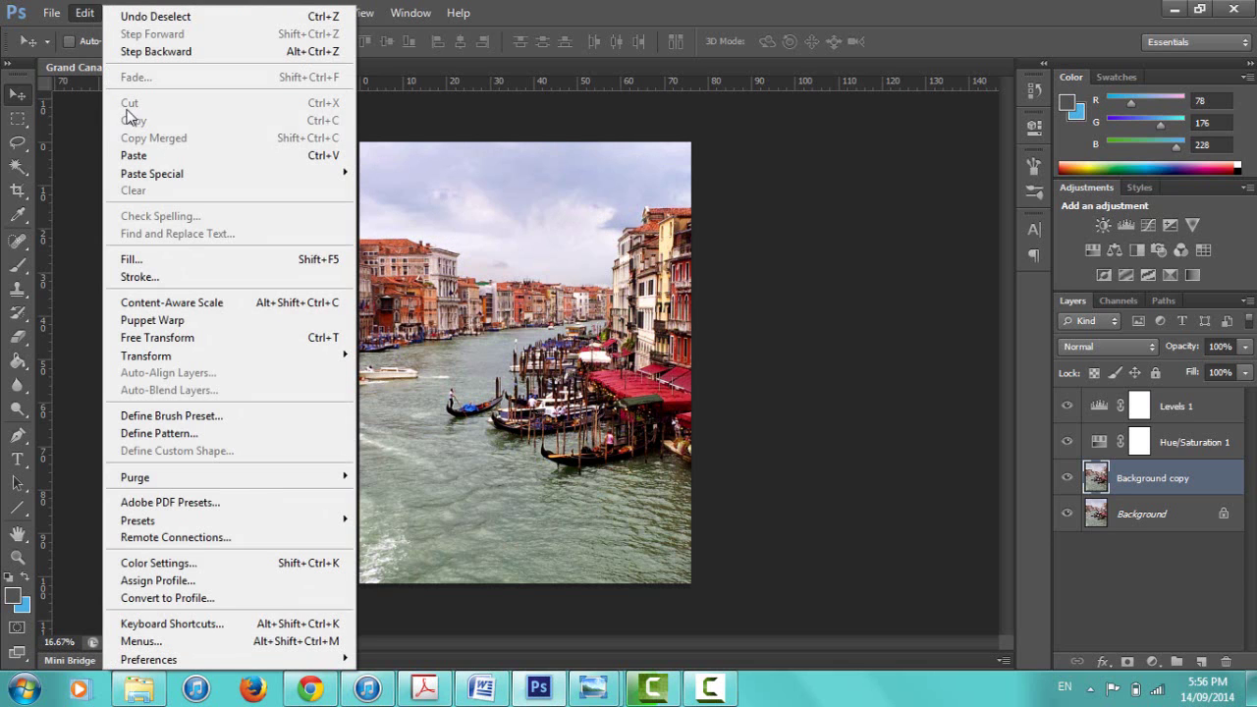
click(132, 152)
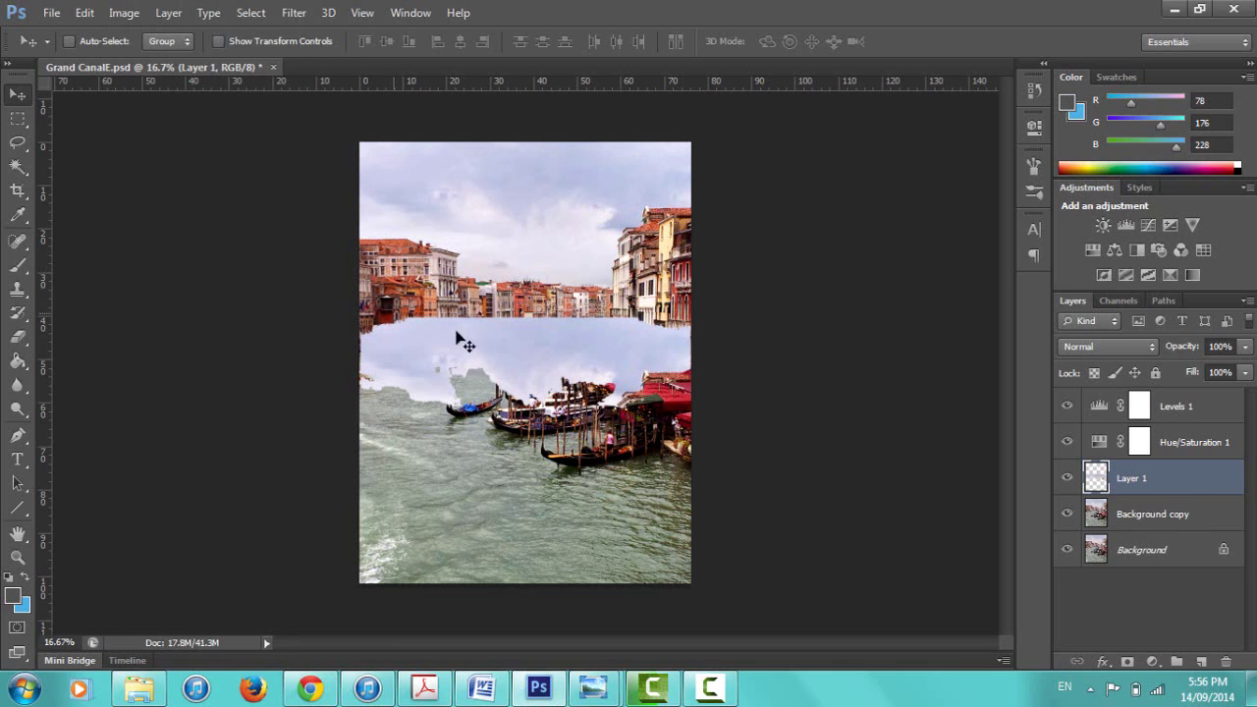
- Move the pasted sky patch down over the water and delete its layer
drag(482, 350, 483, 428)
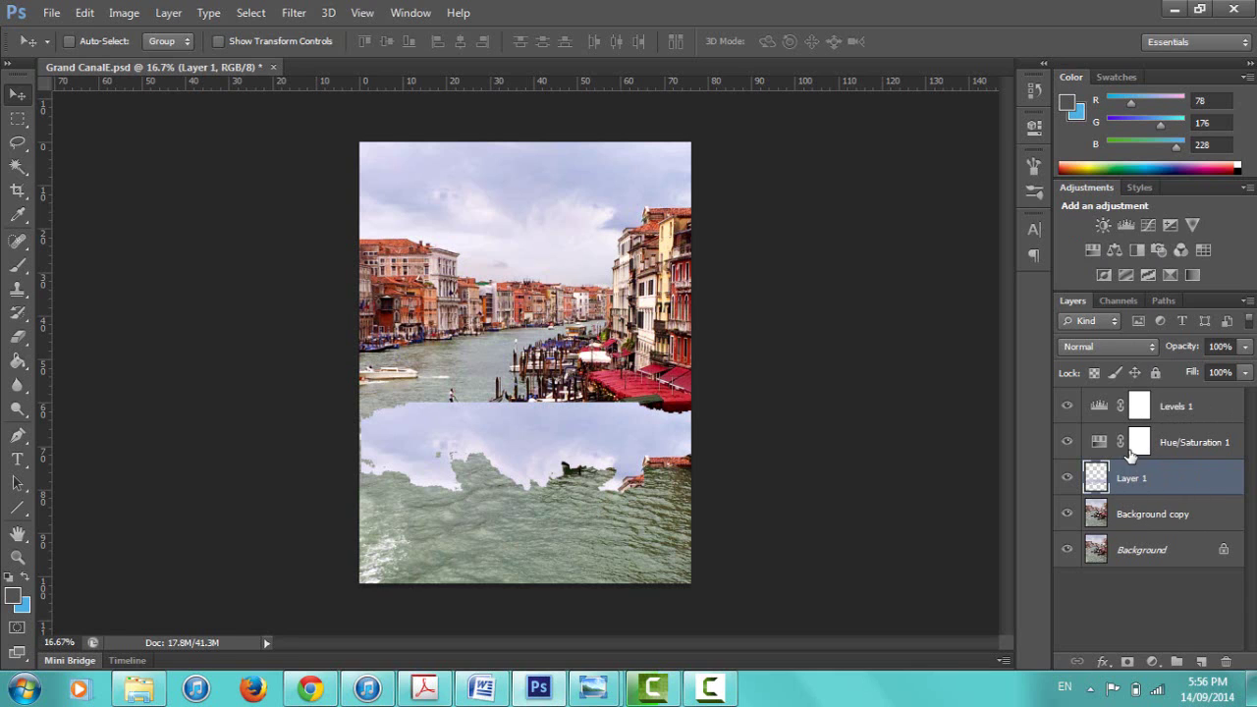
drag(1127, 475, 1226, 662)
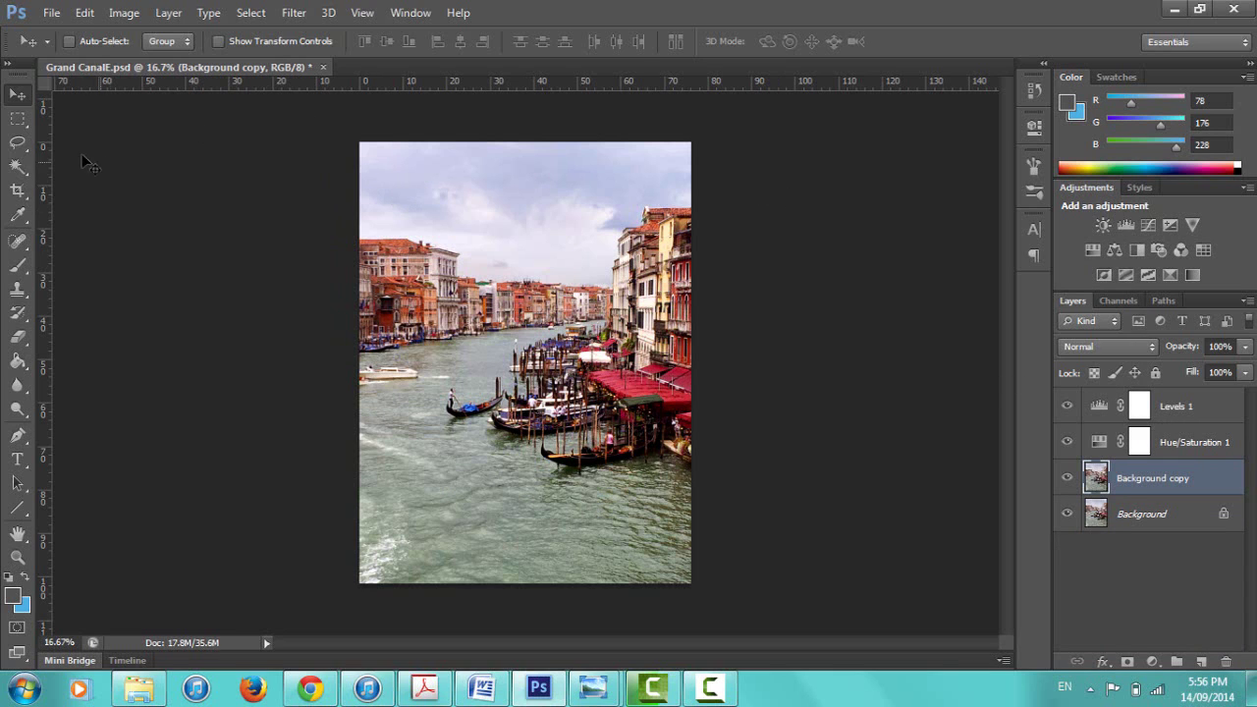
- Try a Magic Wand selection of the lower sky with a tolerance of 10, then deselect it
click(17, 166)
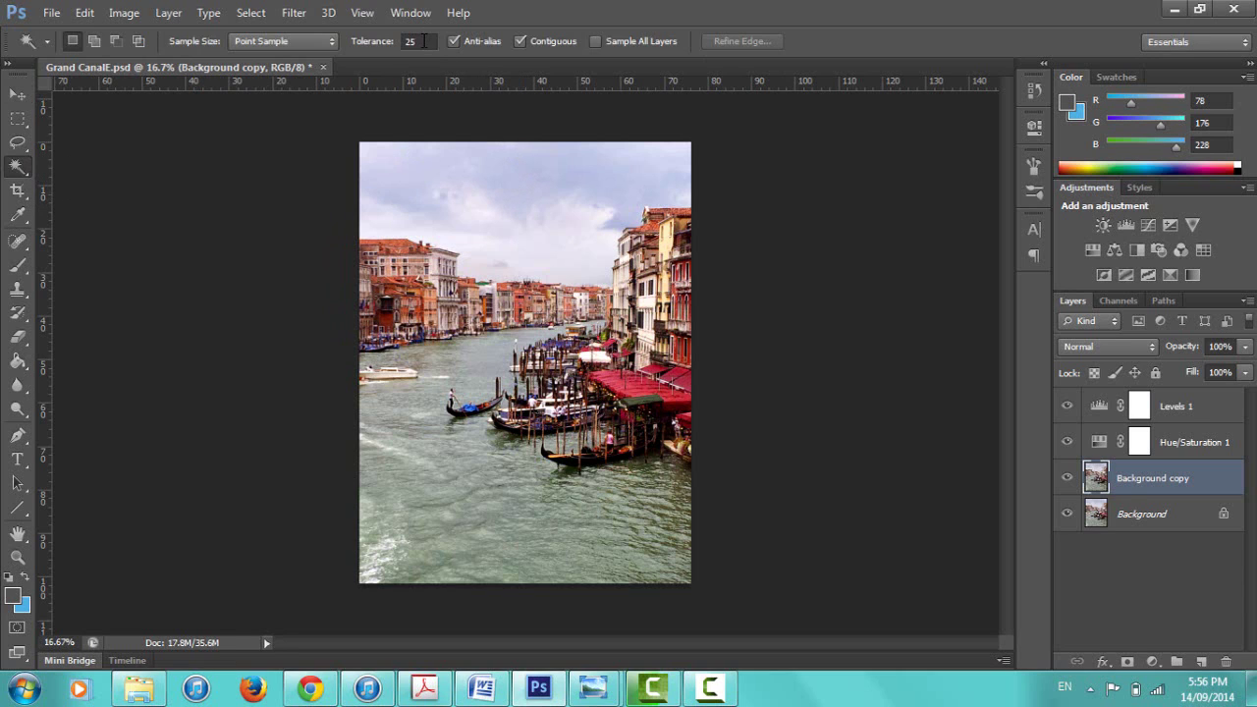
drag(423, 40, 399, 41)
text(10)
click(550, 259)
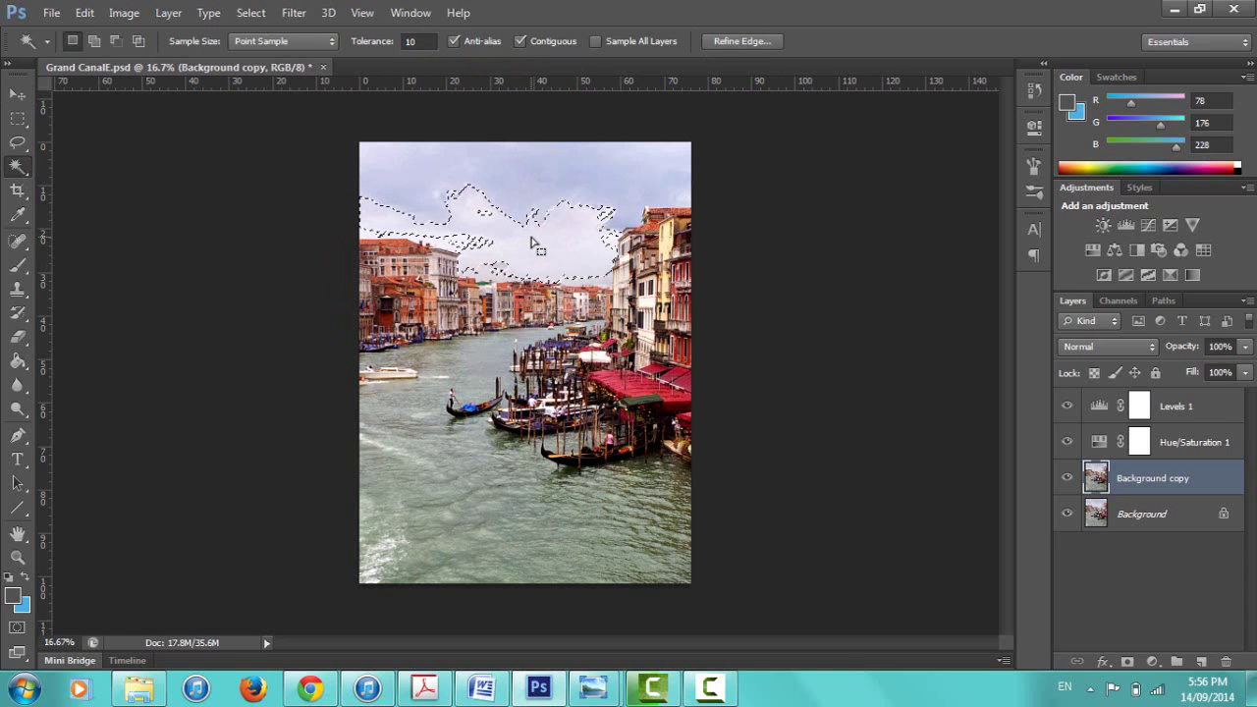
key(ctrl+d)
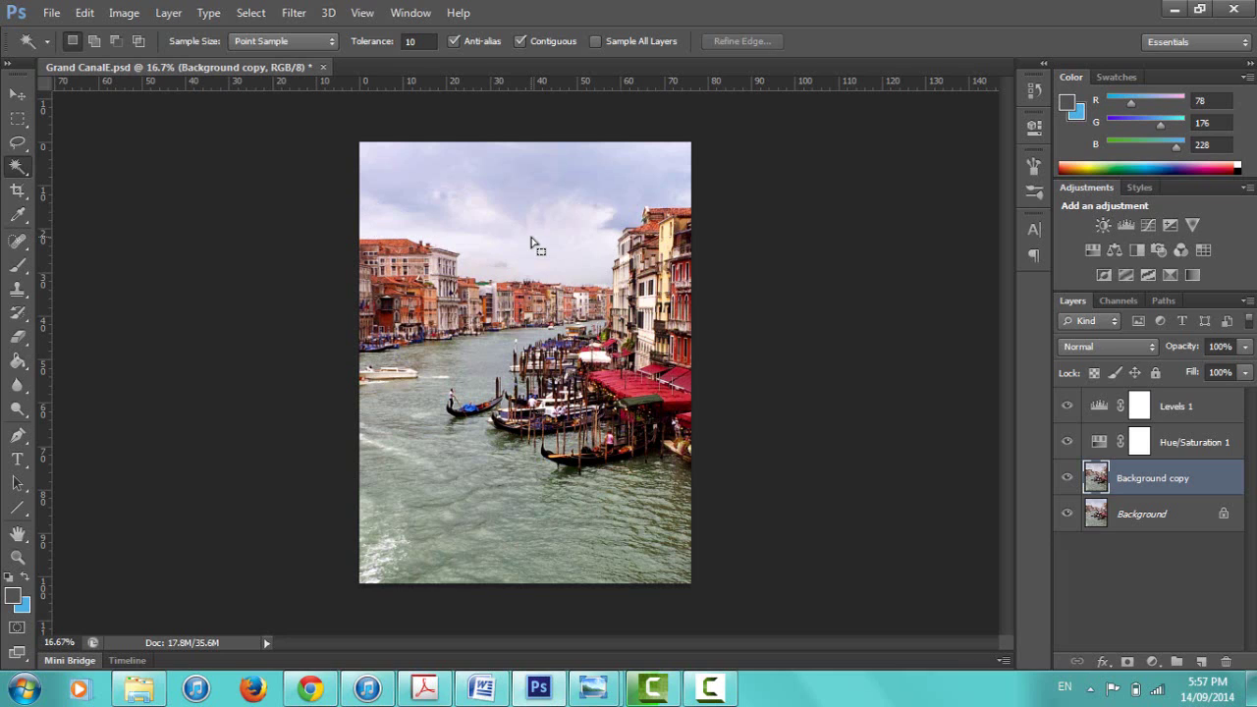
- Try a Magic Wand selection of the sky with a tolerance of 50, then deselect it
click(422, 42)
text(50)
key(Return)
click(528, 248)
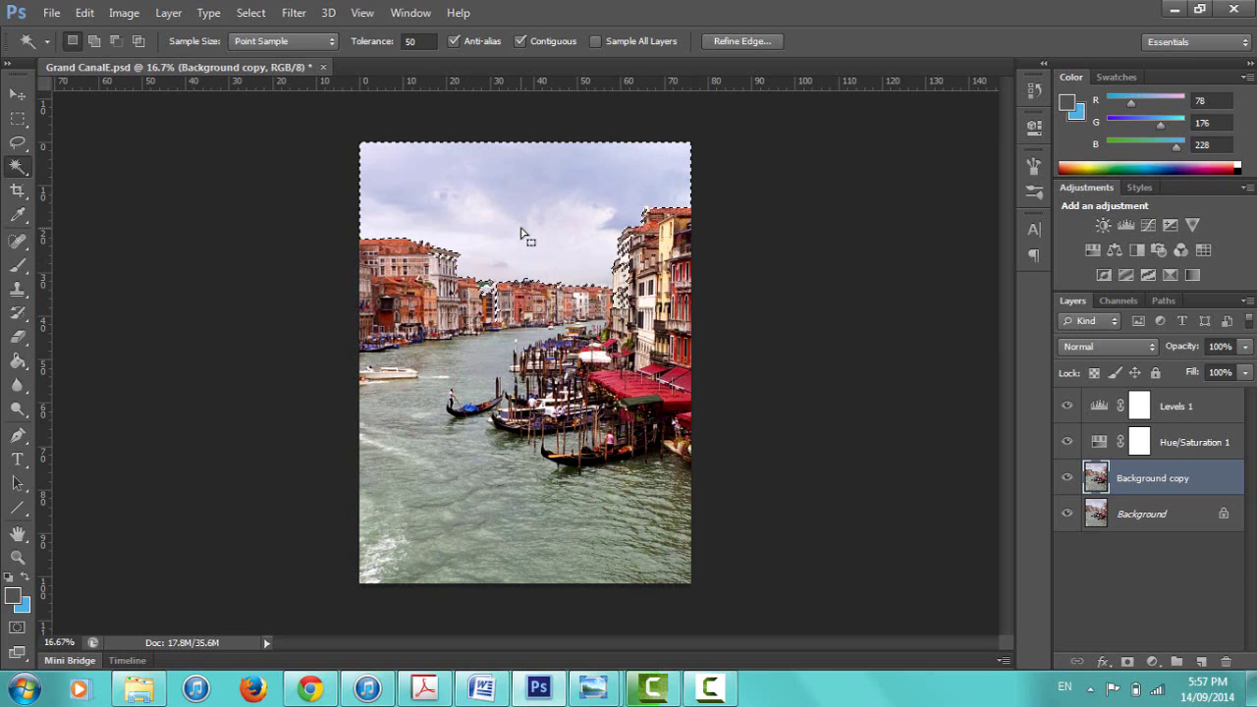
key(ctrl+d)
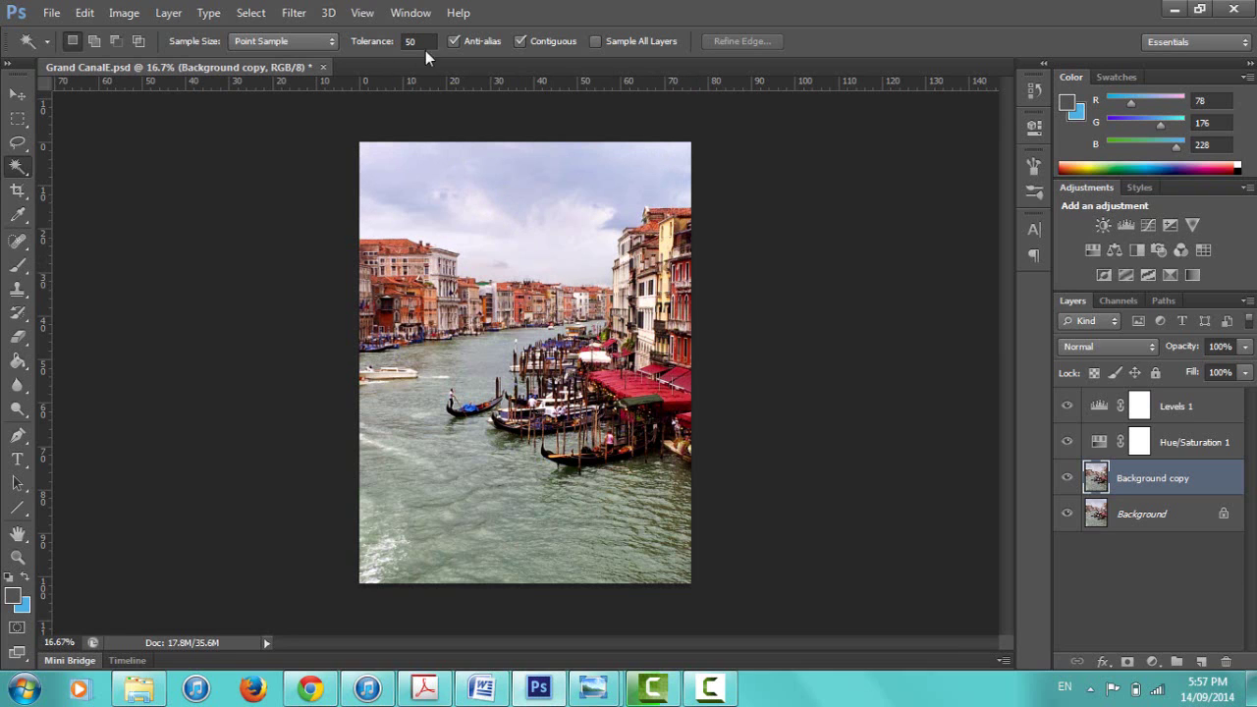
- Select the lower sky with the Magic Wand at a tolerance of 25 and add the upper sky to the selection
click(426, 44)
key(Return)
click(546, 246)
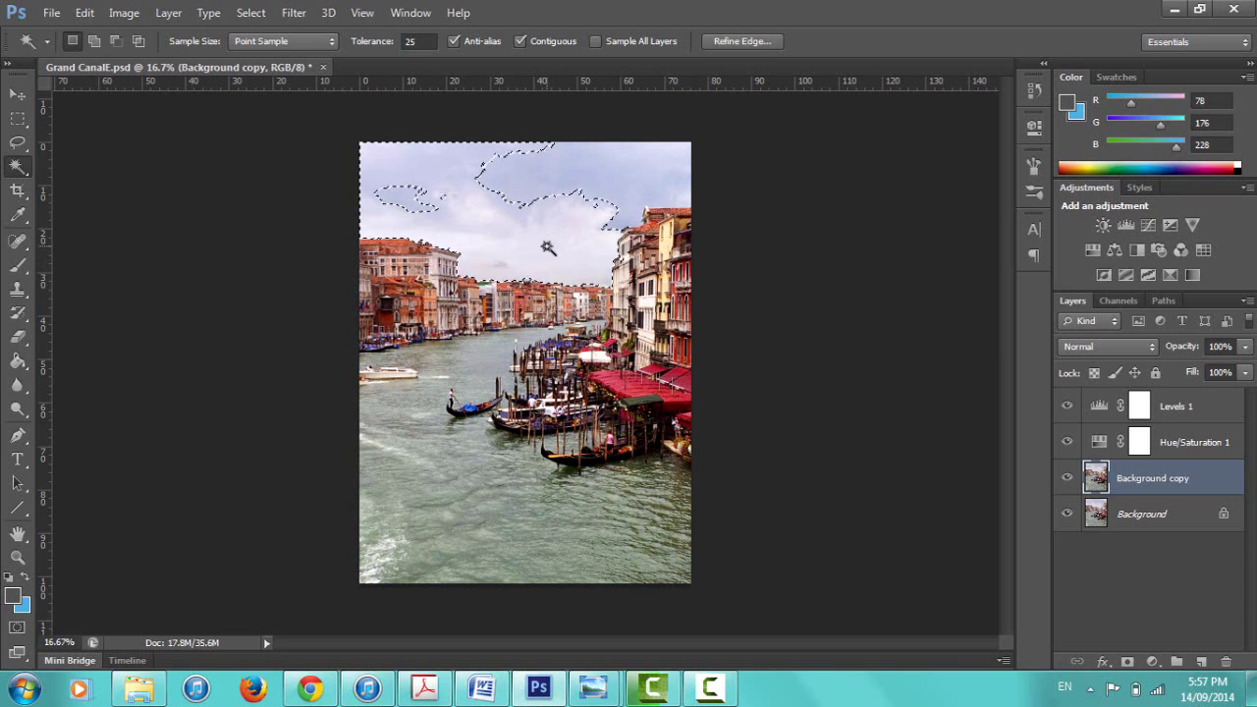
click(531, 179)
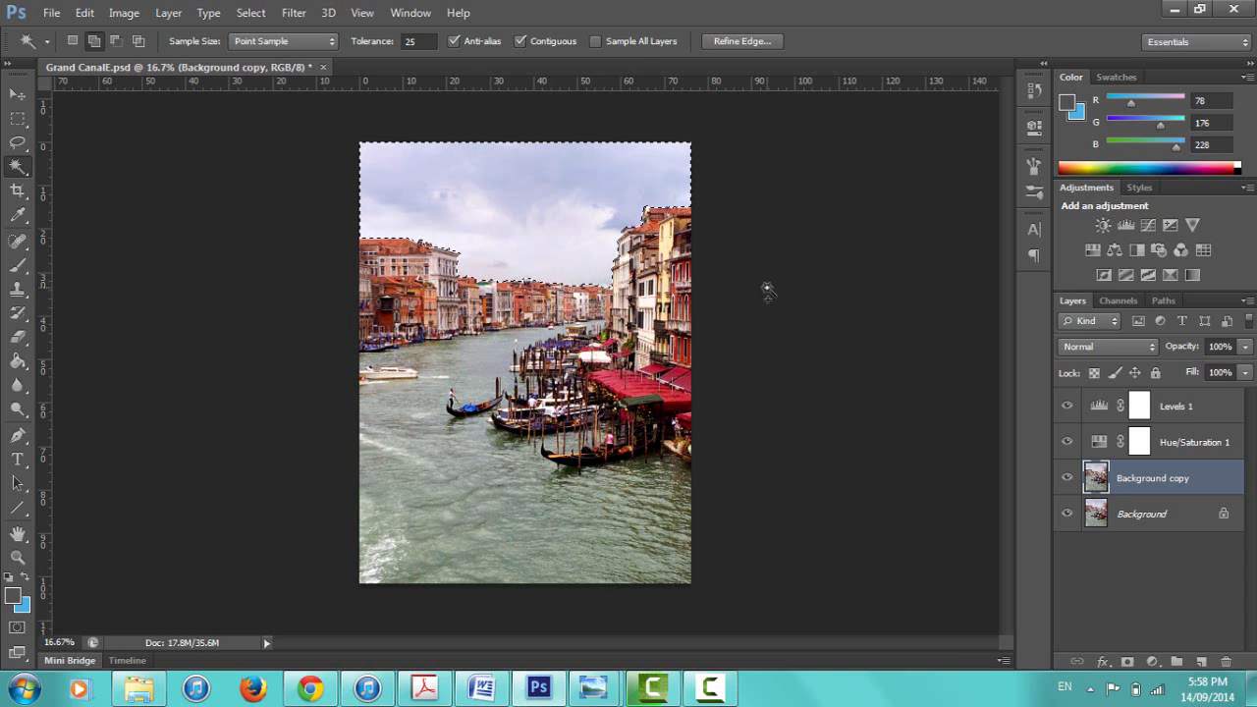
- Examine the sky selection's edge along the rooftops at 100% zoom, from the distant buildings to the right-hand ones
key(ctrl+plus)
key(ctrl+plus)
key(ctrl+plus)
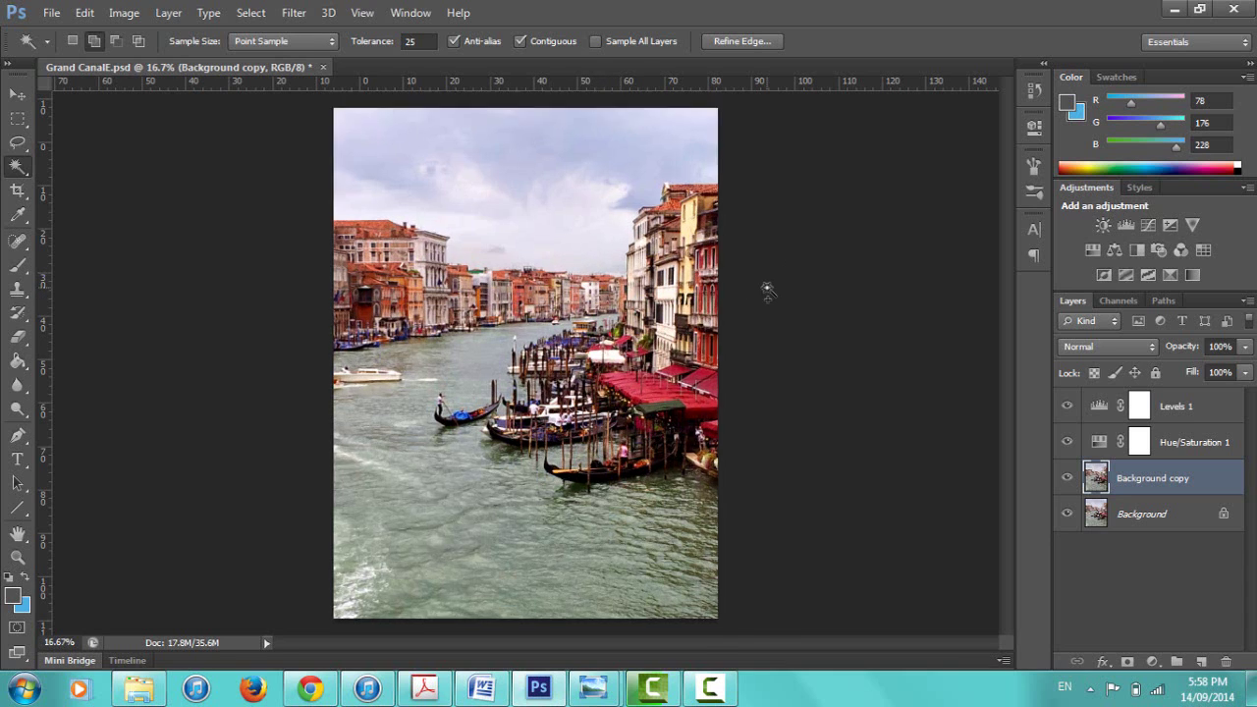
key(ctrl+plus)
key(ctrl+plus)
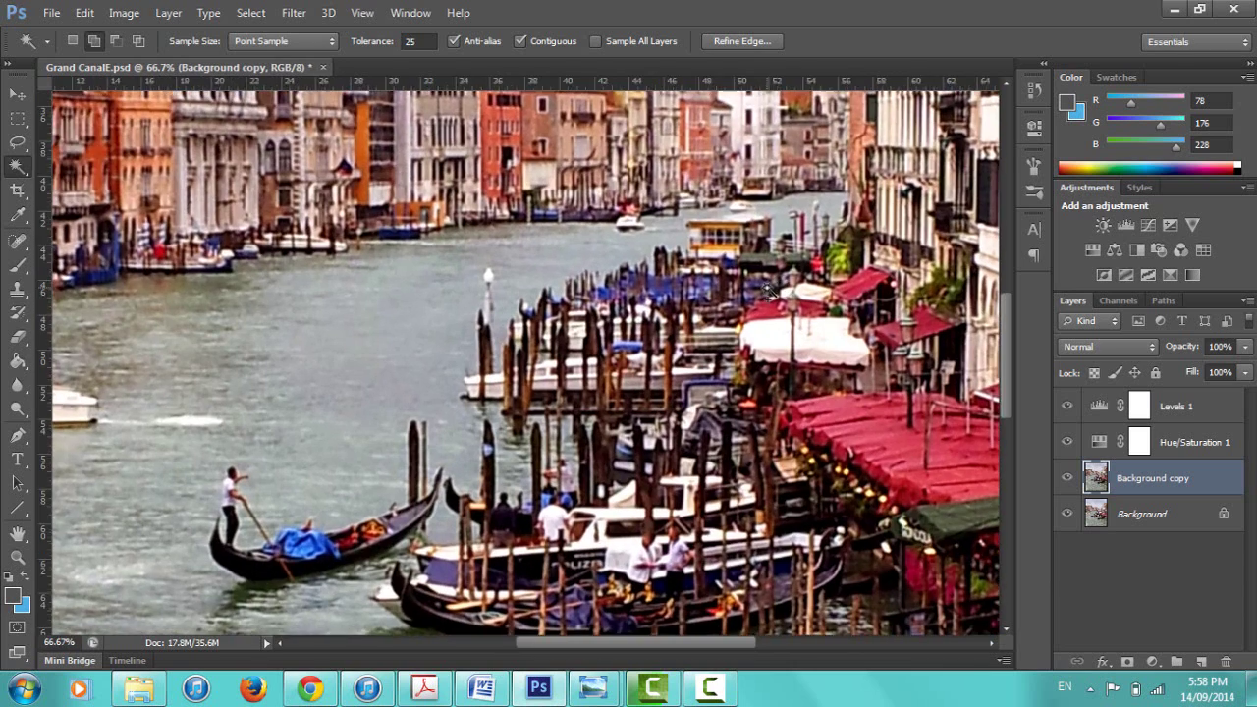
drag(1008, 343, 1001, 275)
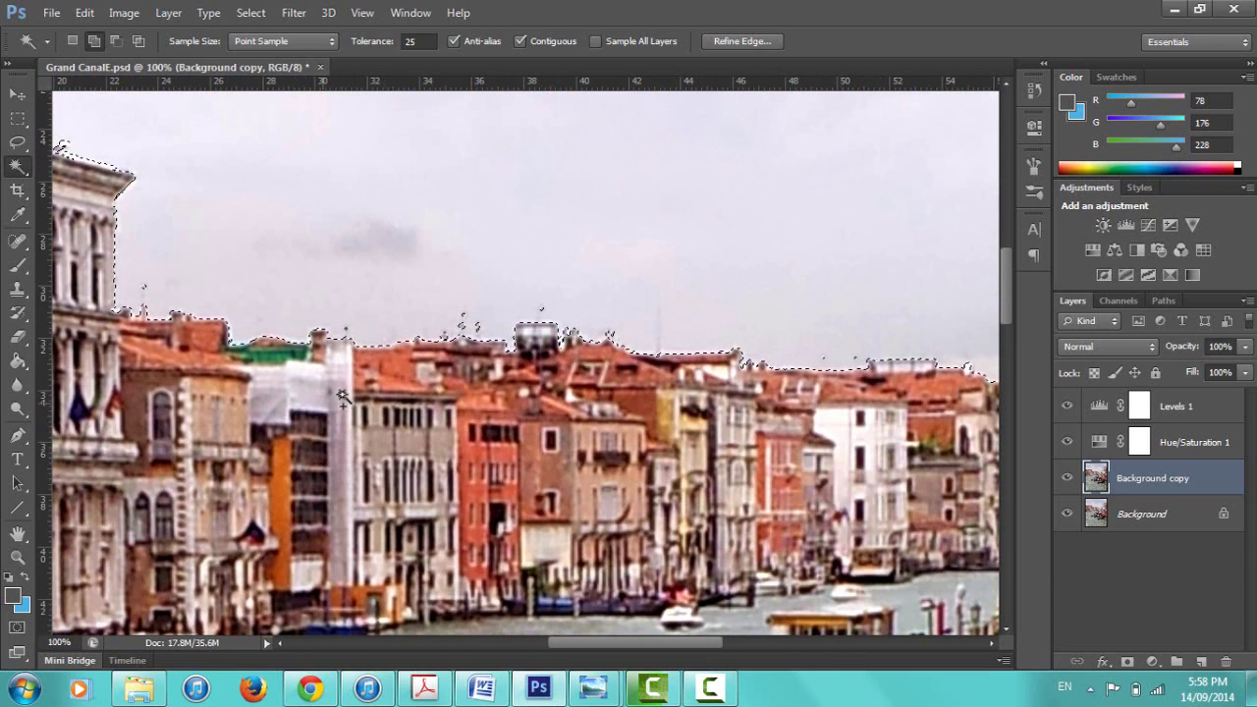
drag(1007, 308, 1006, 246)
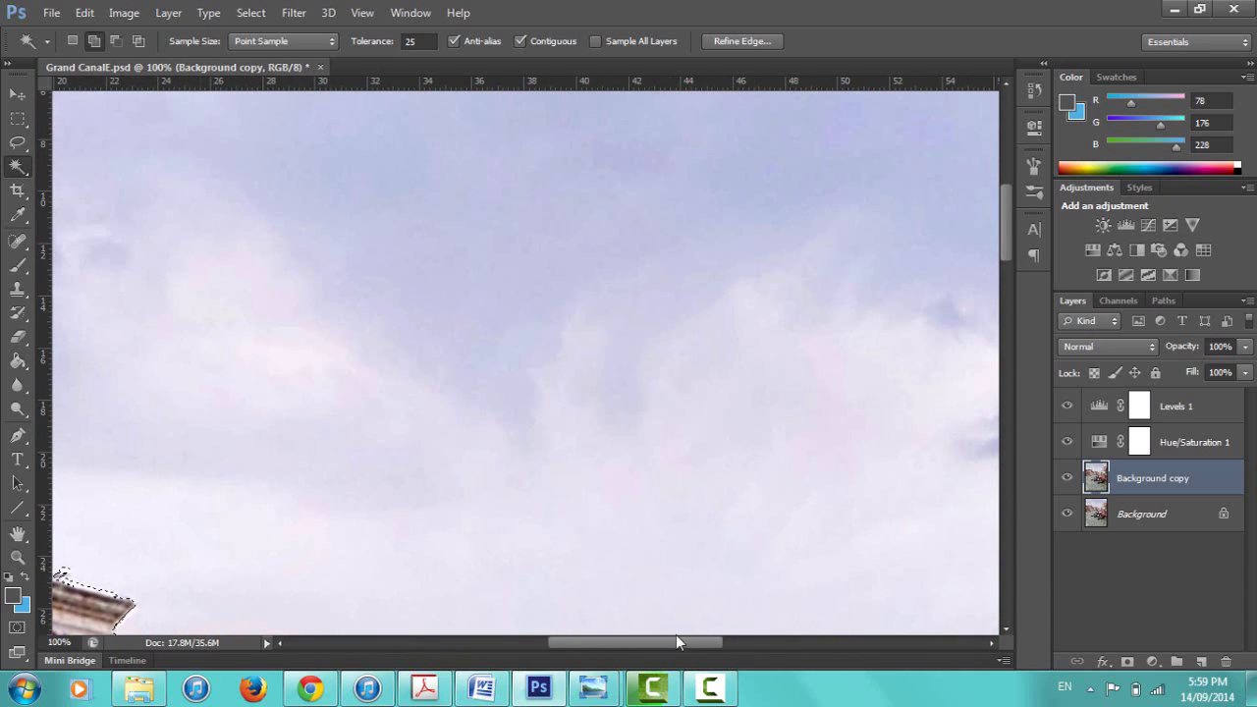
drag(675, 634, 788, 636)
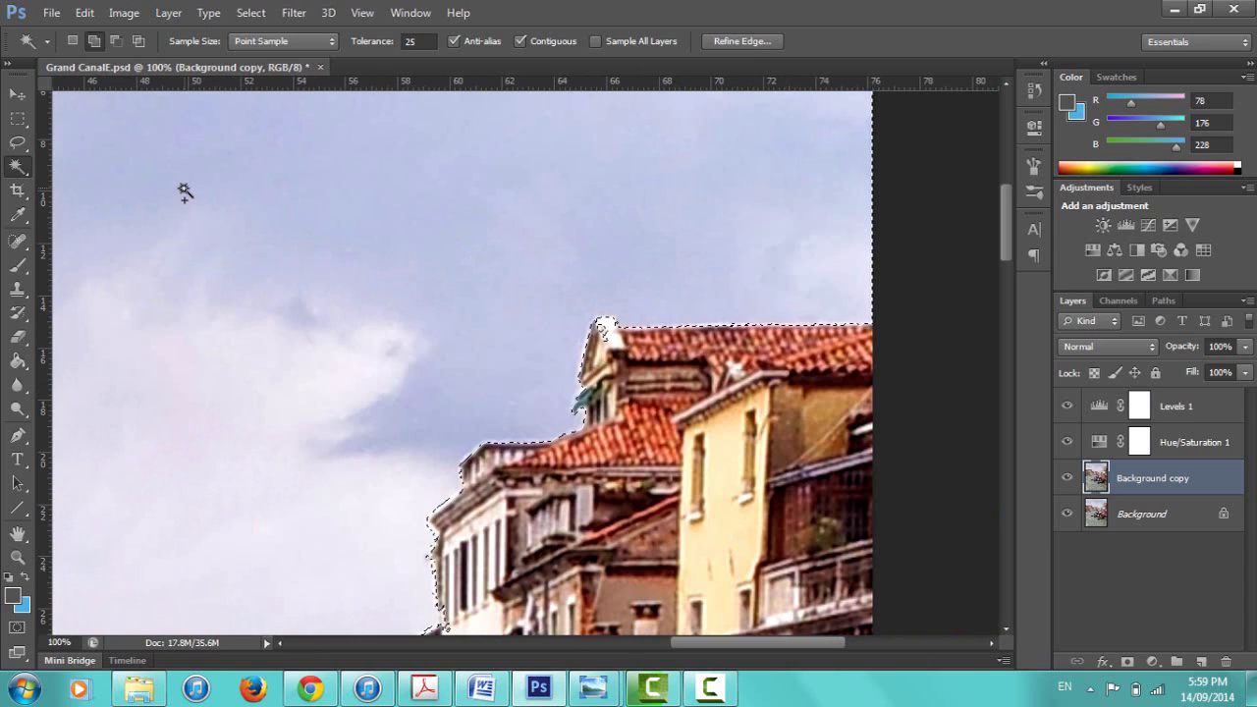
- Subtract the stray areas at the white gable top and roofline of the right-hand buildings from the sky selection with the Lasso
click(19, 144)
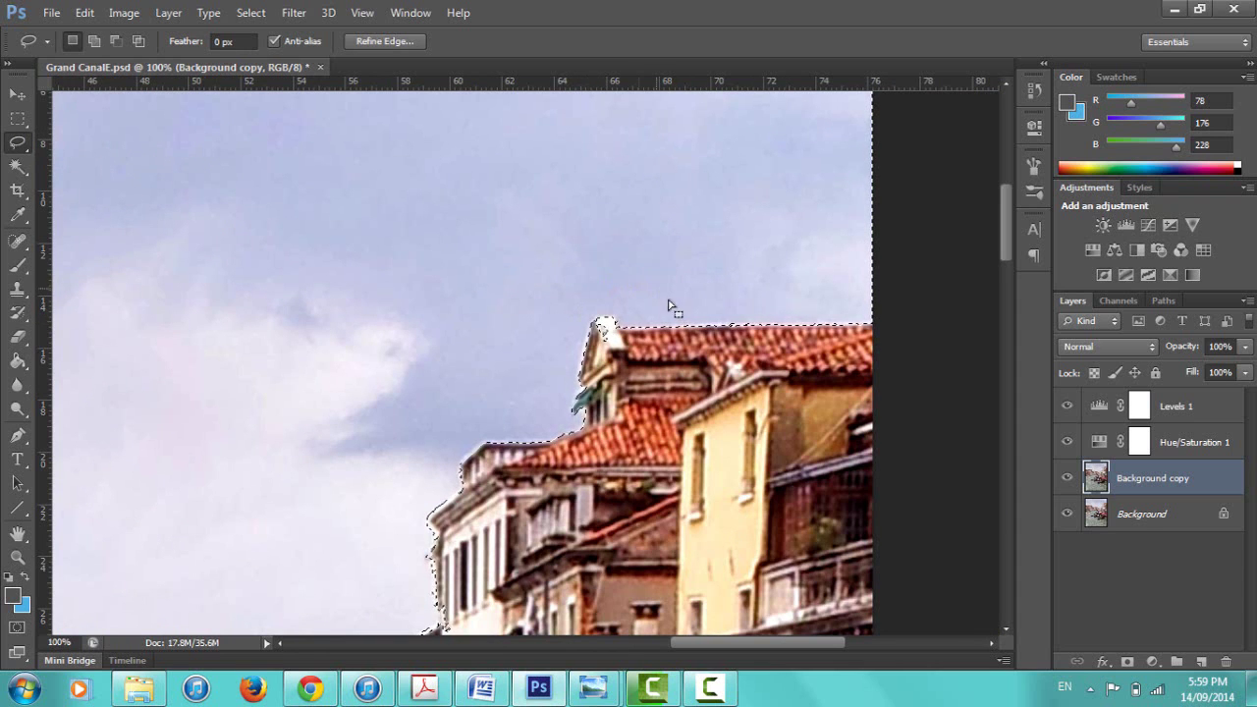
scroll(712, 300, up, 1)
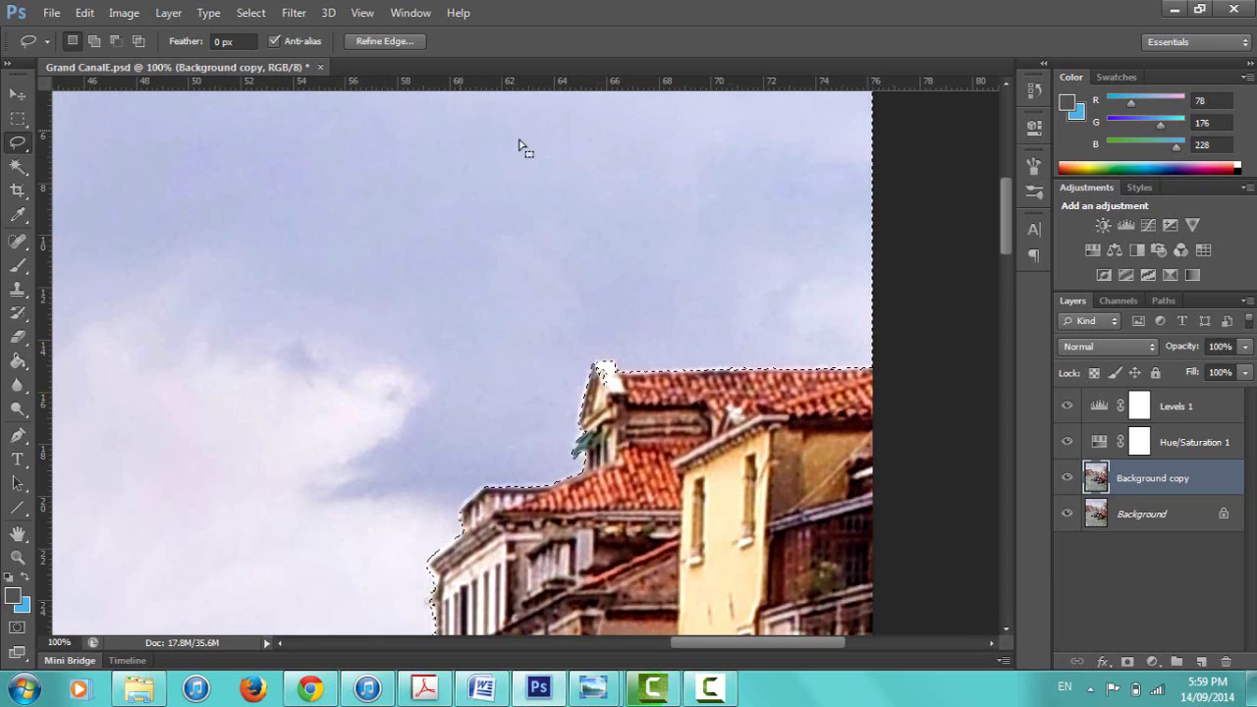
click(117, 41)
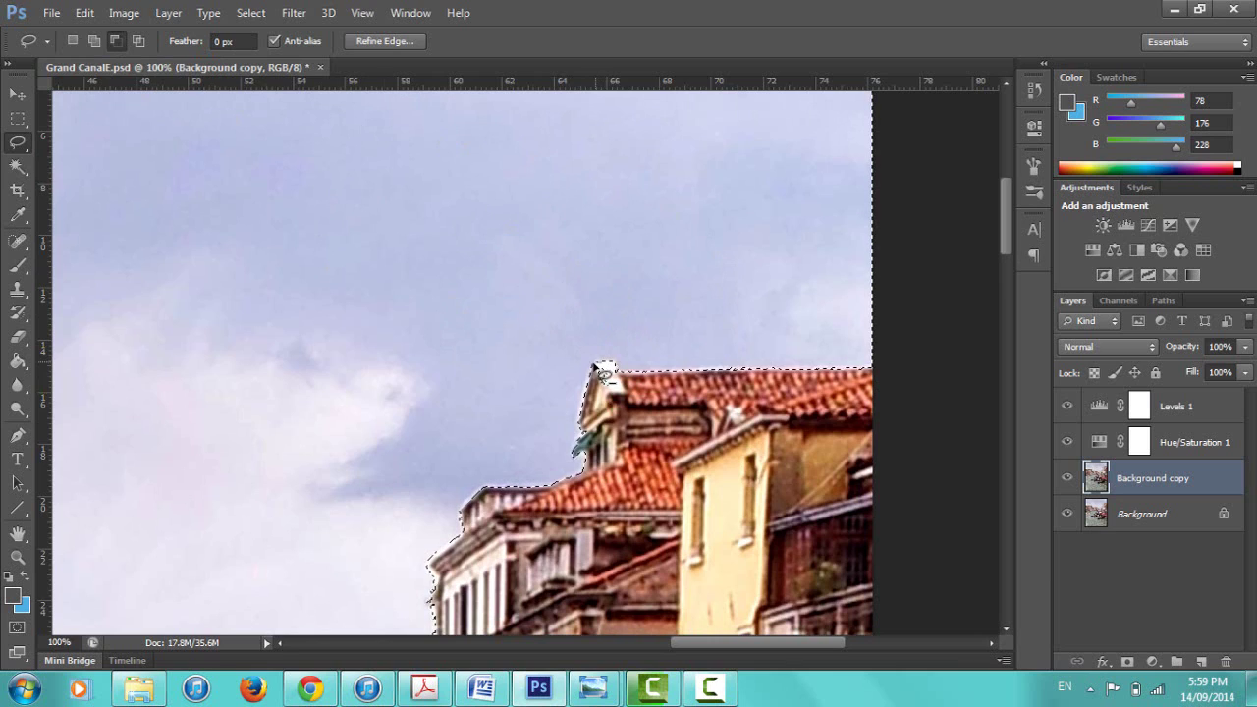
mouse_move(595, 367)
mouse_down()
mouse_move(613, 400)
mouse_move(605, 367)
mouse_up()
drag(432, 535, 435, 523)
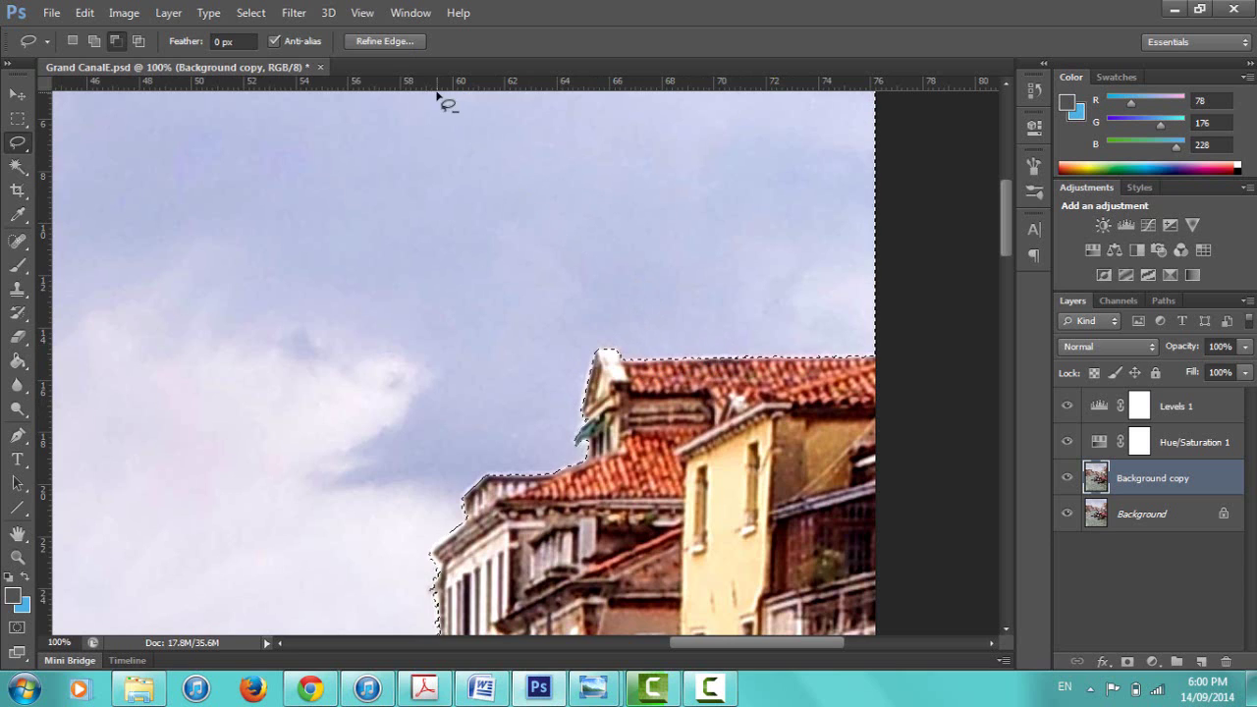
- Refine the sky selection's edge with Smooth 9 and Feather 1.0 px, output as a selection
click(396, 42)
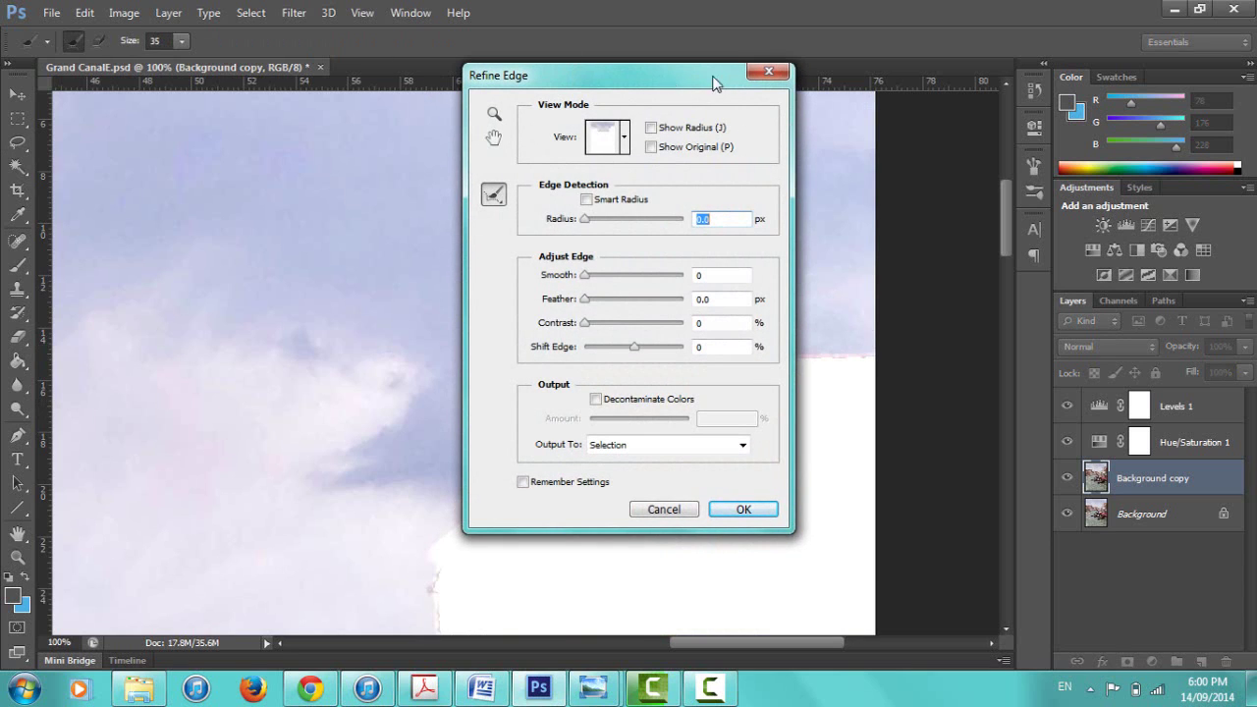
drag(713, 78, 949, 104)
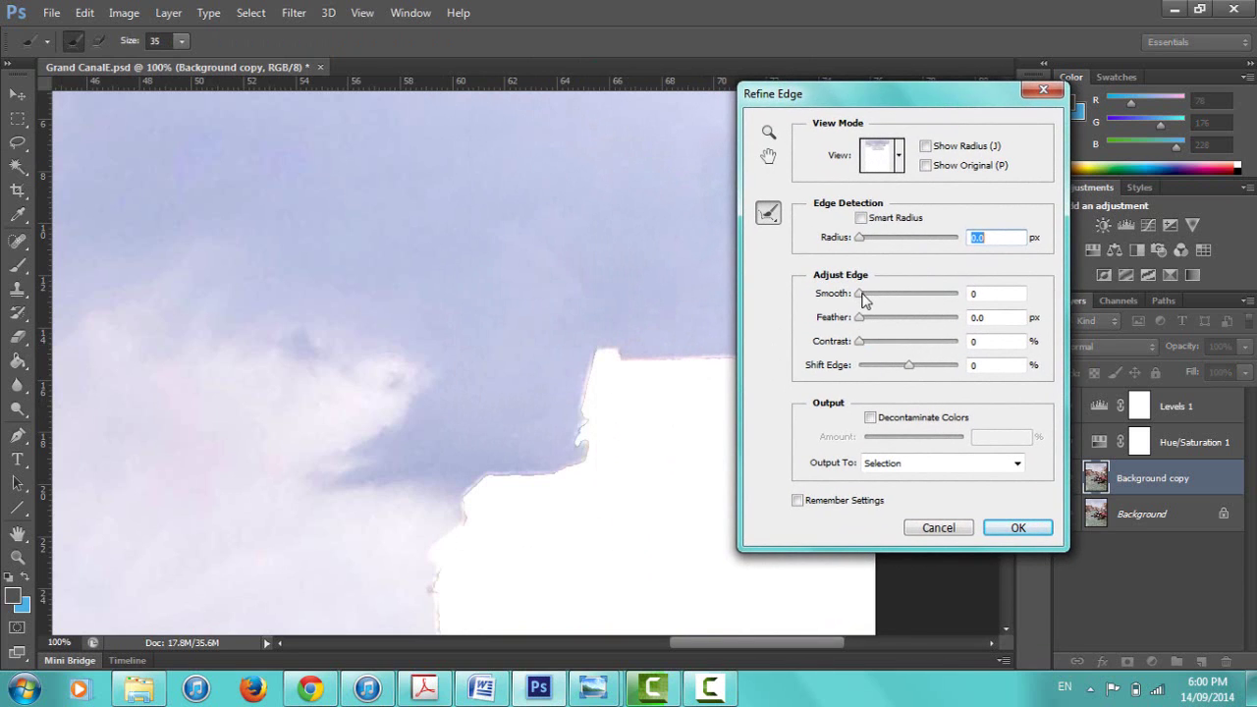
drag(862, 298, 846, 330)
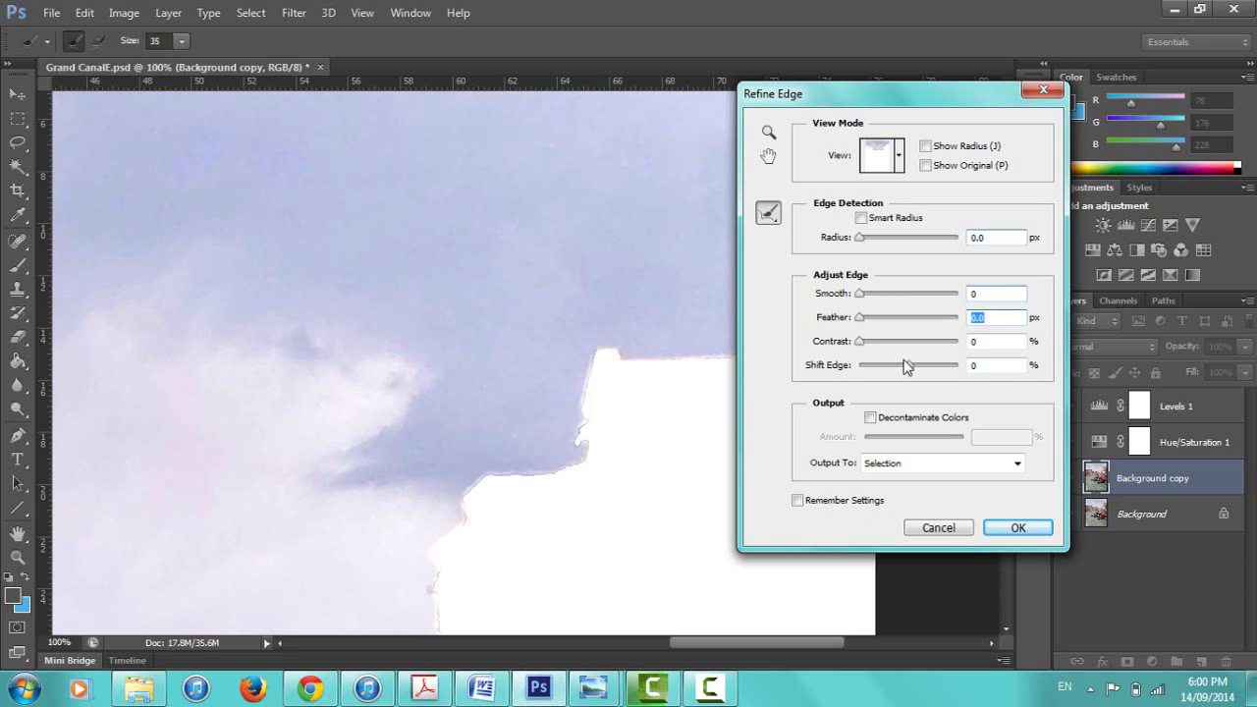
mouse_move(912, 368)
mouse_down()
mouse_move(933, 370)
mouse_move(891, 370)
mouse_move(903, 371)
mouse_up()
text(0)
drag(859, 294, 866, 322)
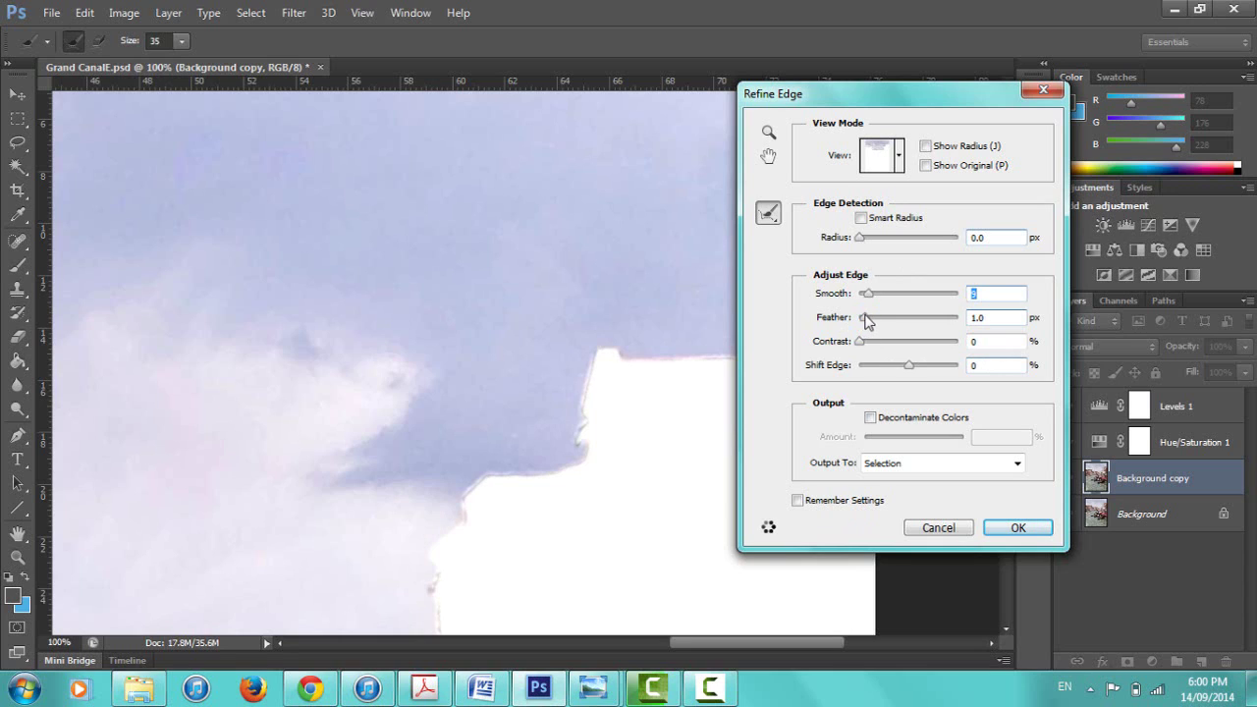
click(866, 322)
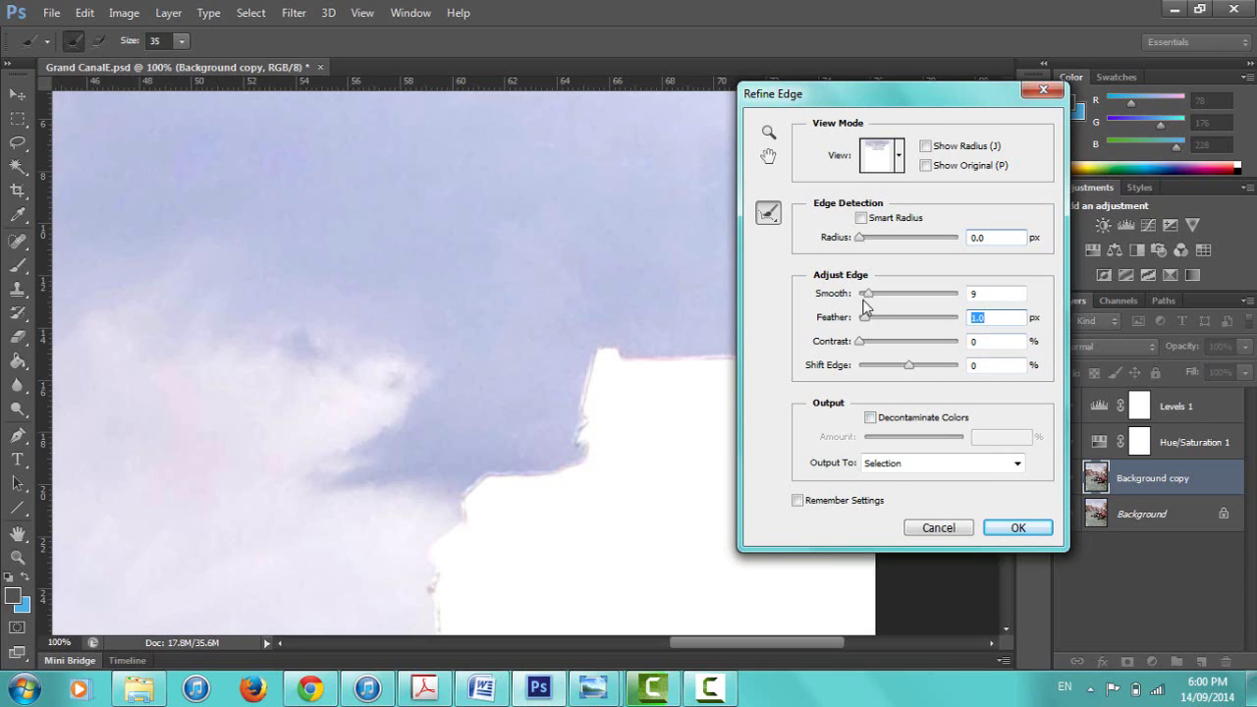
click(1018, 529)
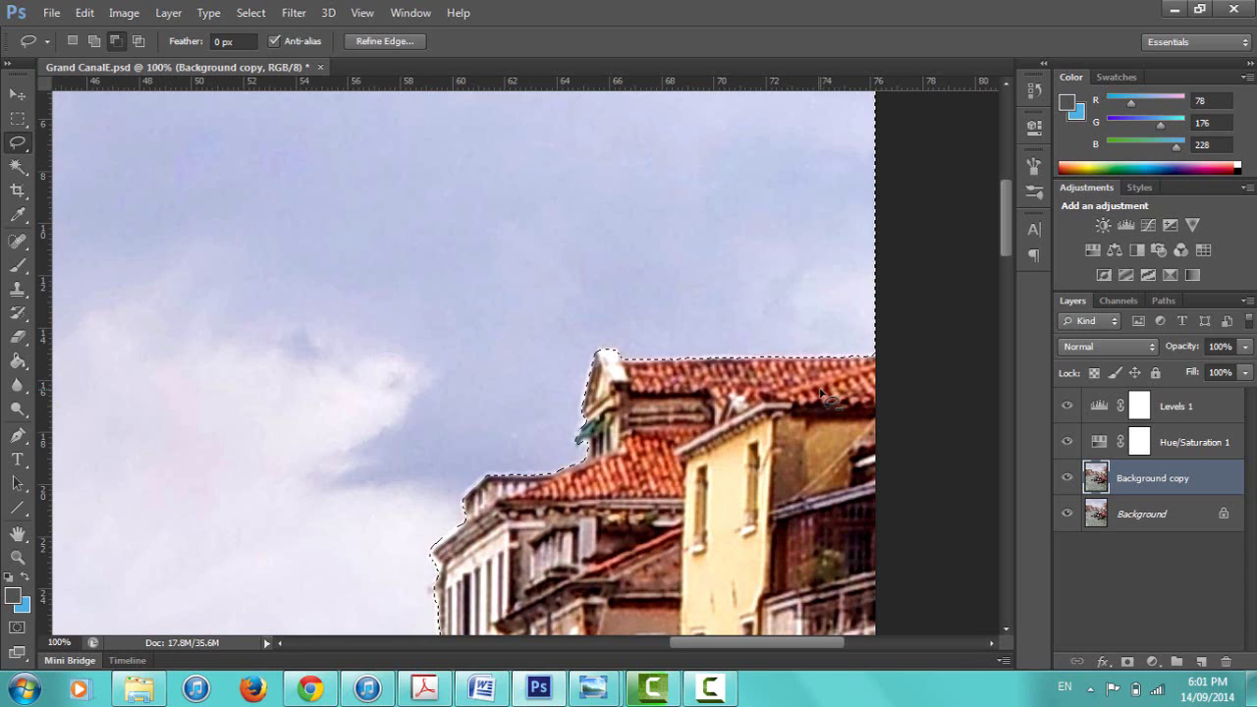
- Add a Levels adjustment layer masked to the selected sky and set its black input level to 93
key(ctrl+minus)
key(ctrl+minus)
key(ctrl+minus)
key(ctrl+minus)
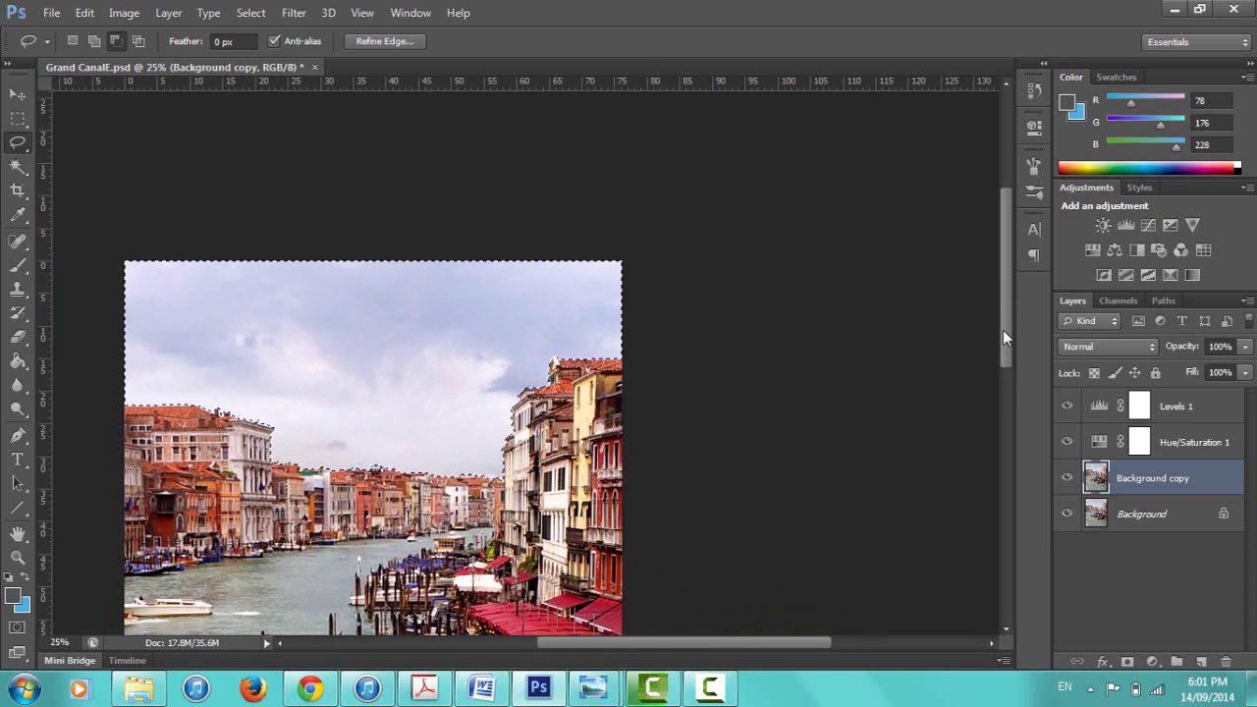
drag(1003, 330, 1011, 377)
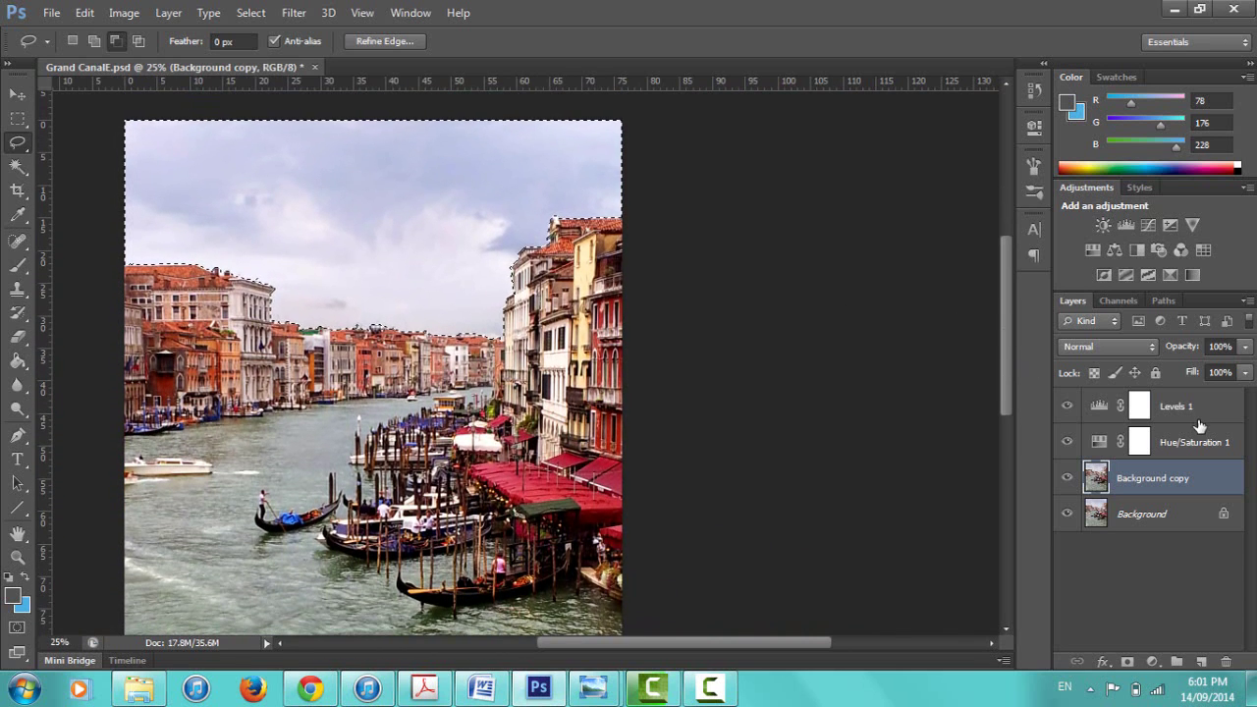
click(1126, 228)
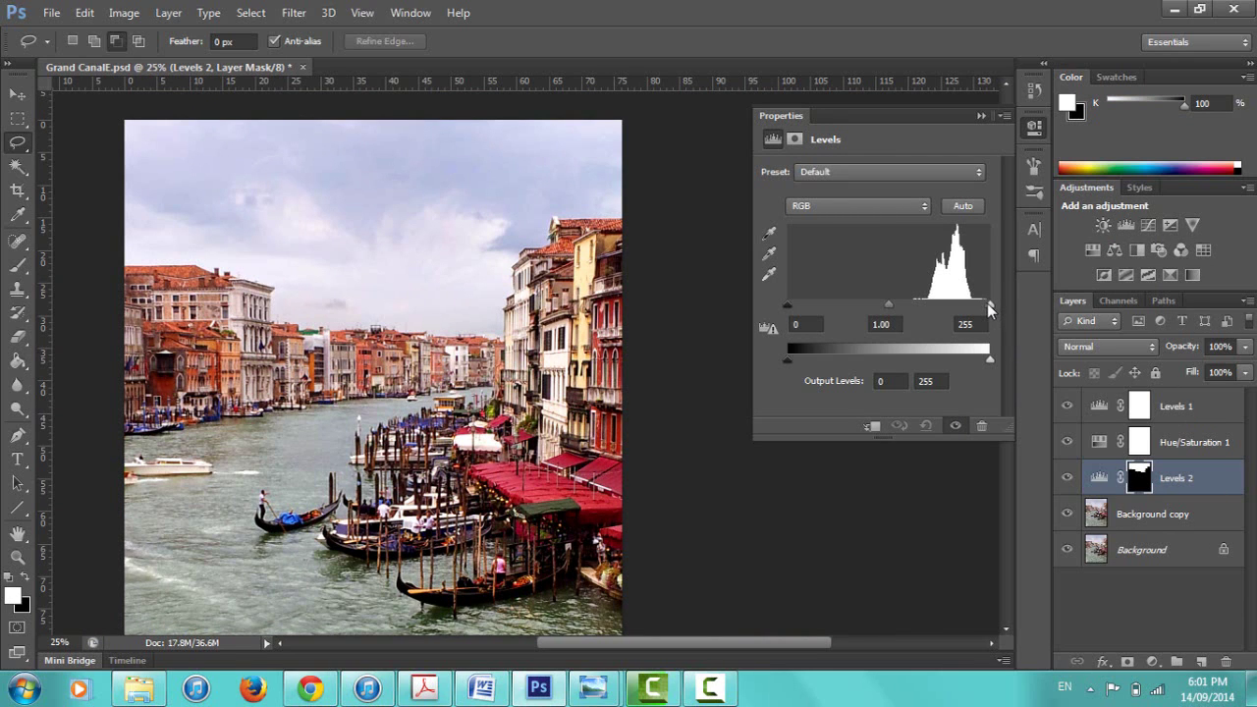
mouse_move(989, 308)
mouse_down()
mouse_move(971, 310)
mouse_move(1010, 306)
mouse_move(946, 313)
mouse_move(998, 299)
mouse_up()
drag(788, 305, 861, 311)
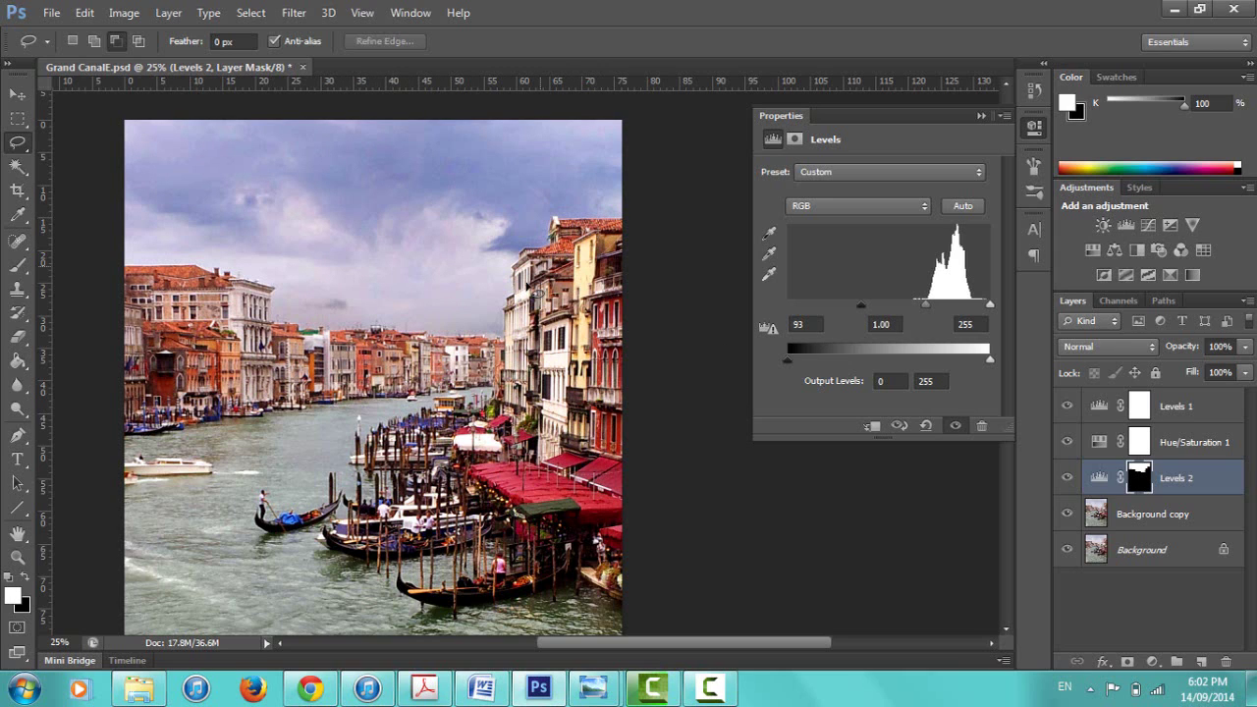
click(981, 116)
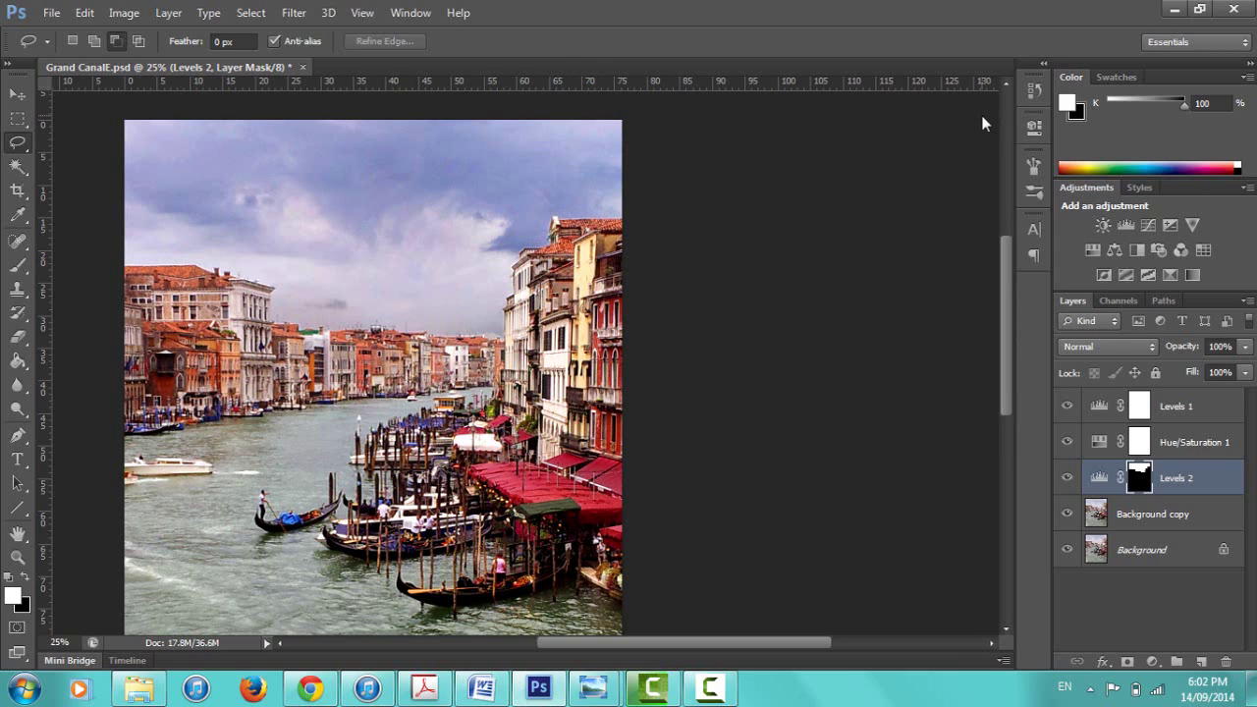
- Hide and show the sky's Levels adjustment layer to compare the sky with and without it
click(1068, 478)
click(1068, 478)
mouse_move(1002, 279)
mouse_down()
mouse_move(1009, 294)
mouse_move(1010, 282)
mouse_up()
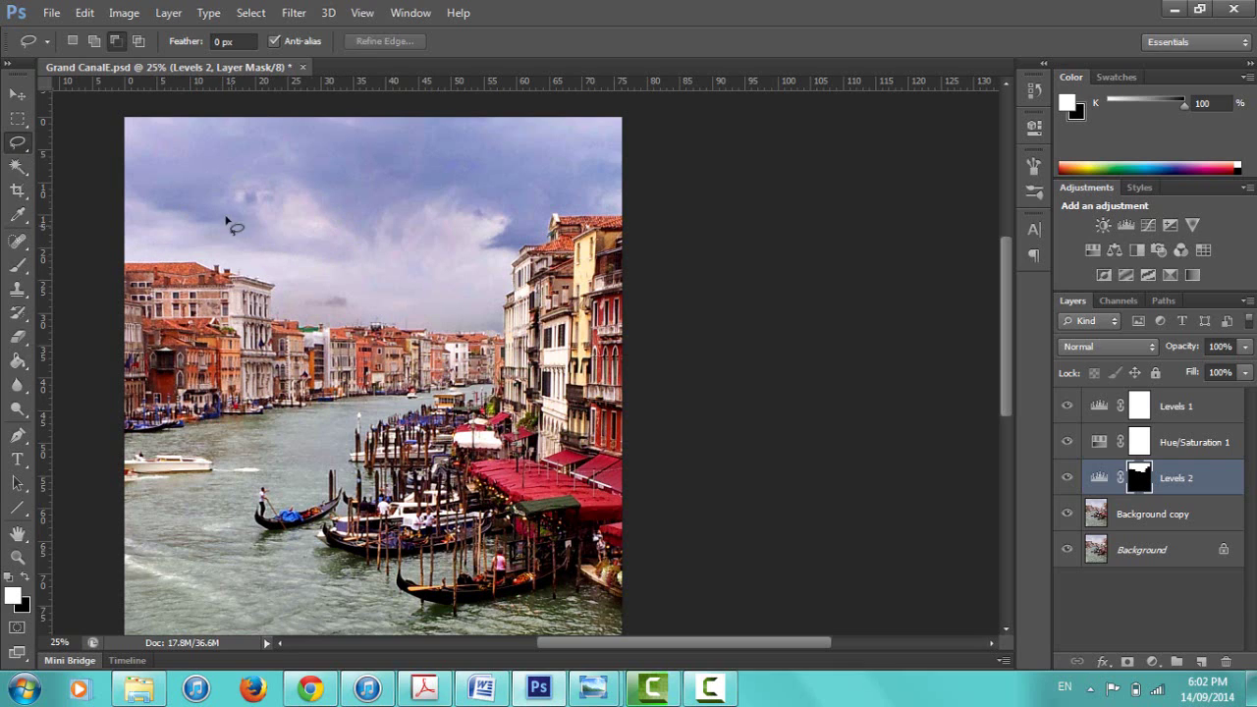
- Try a Rectangular Marquee selection across the full width of the upper sky, then deselect it
click(115, 39)
click(19, 125)
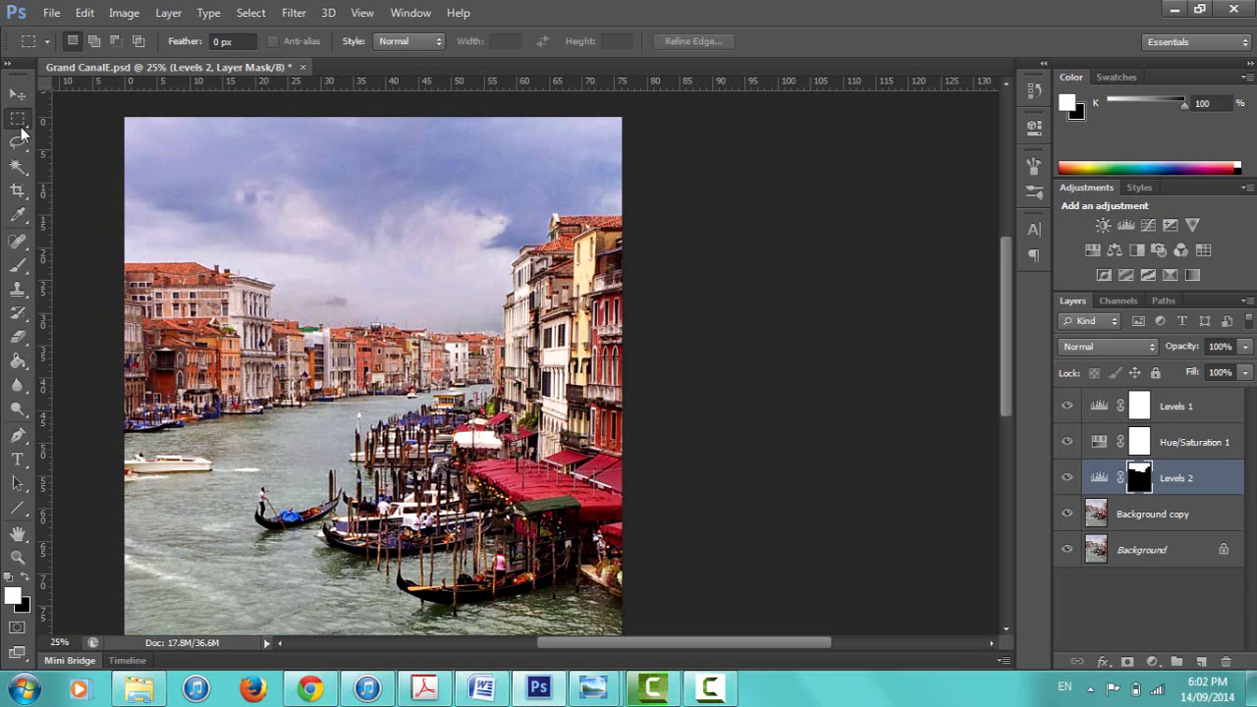
right_click(22, 134)
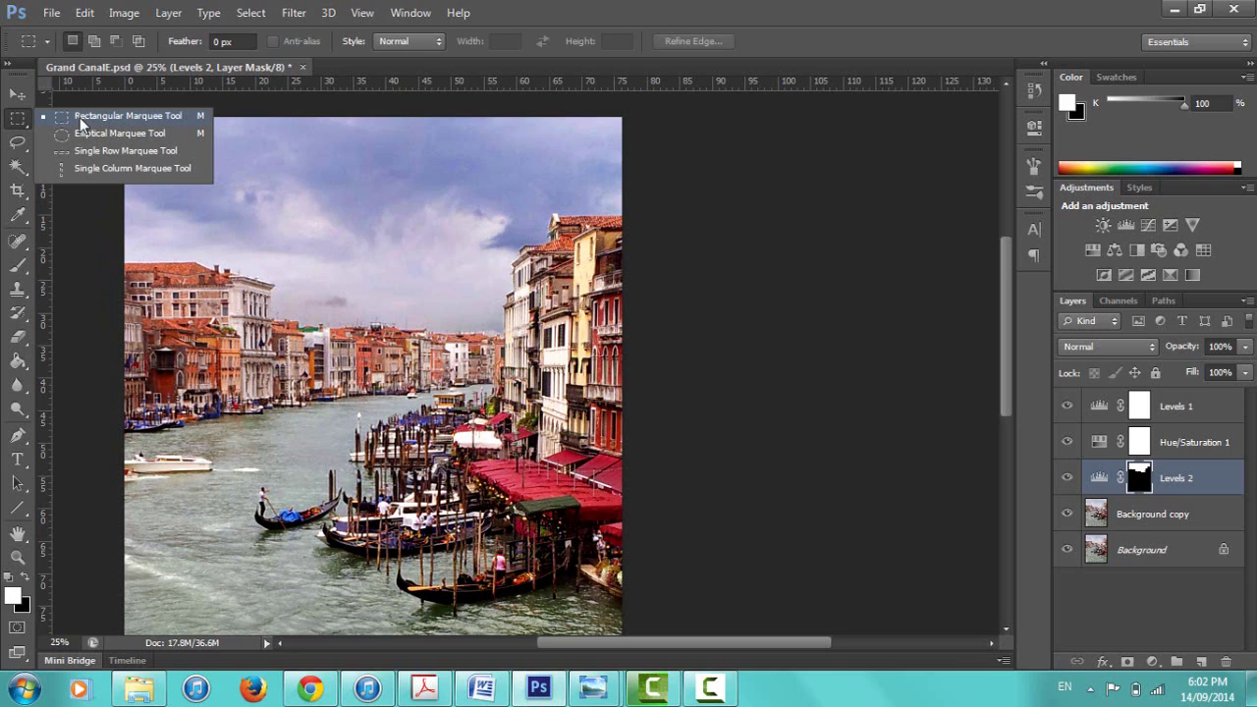
click(80, 117)
drag(116, 110, 633, 211)
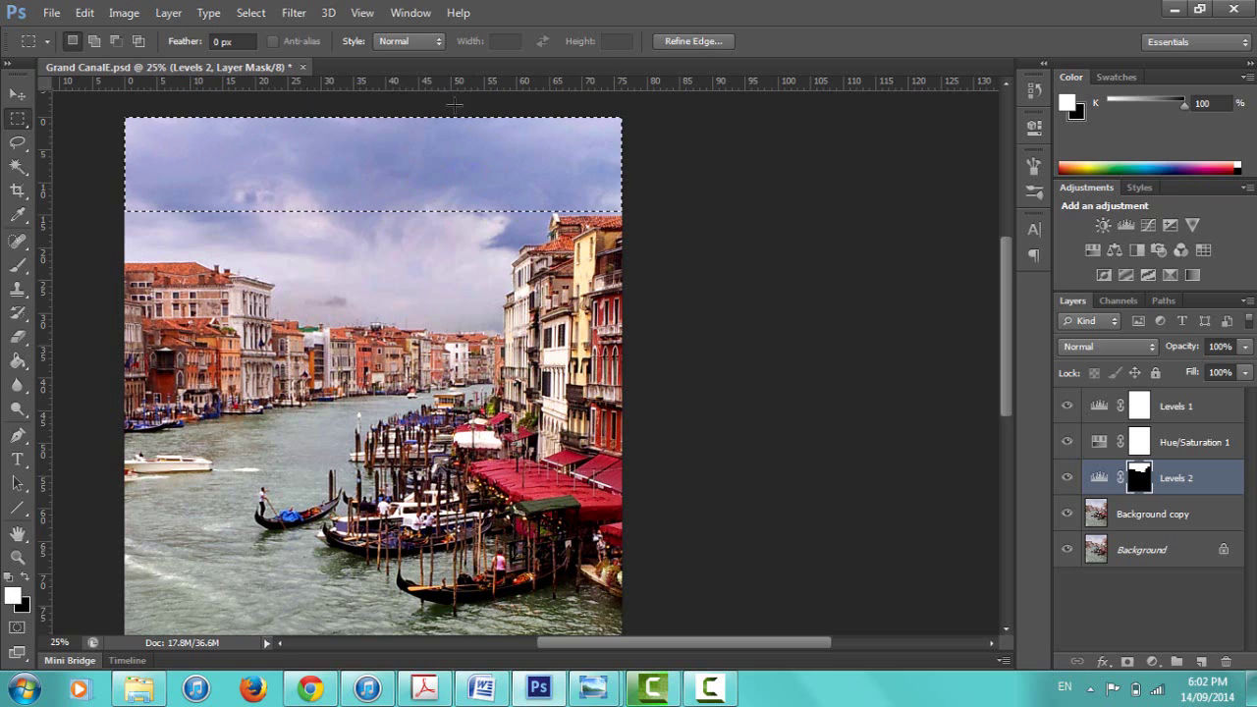
click(307, 180)
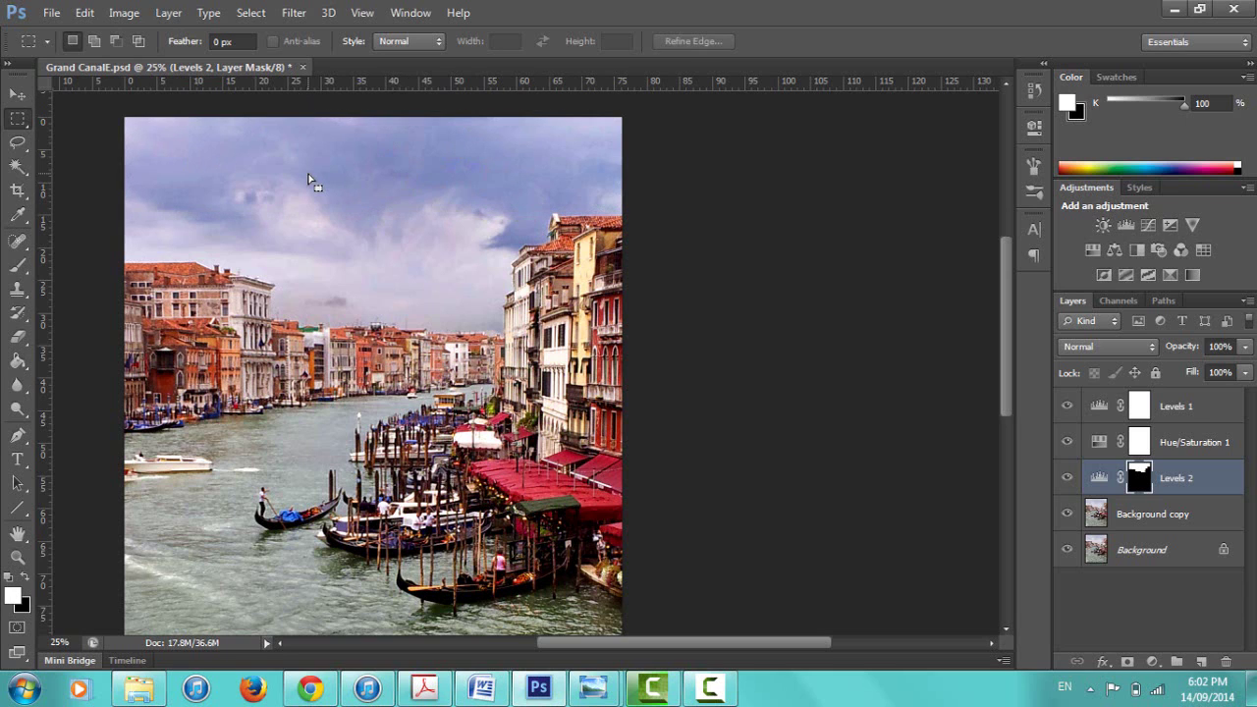
- Compare the whole edited image with the original photo in Windows Photo Viewer, then return to Photoshop
key(ctrl+minus)
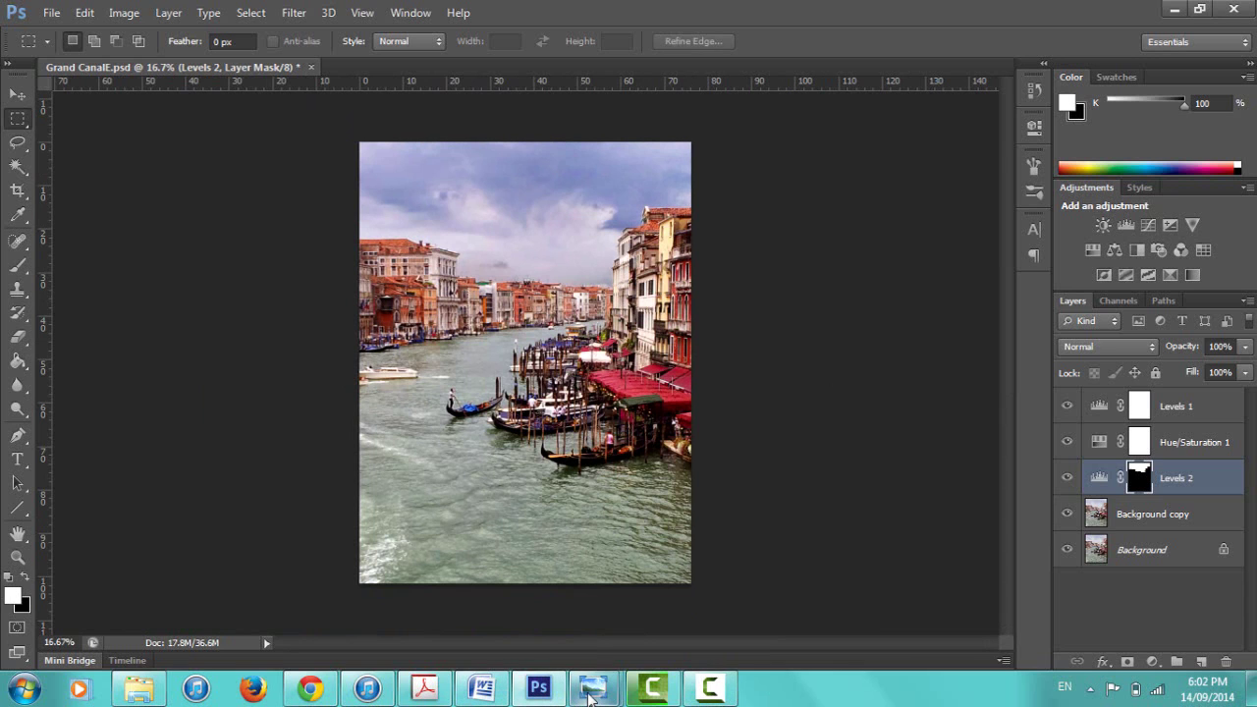
mouse_move(592, 697)
click(550, 602)
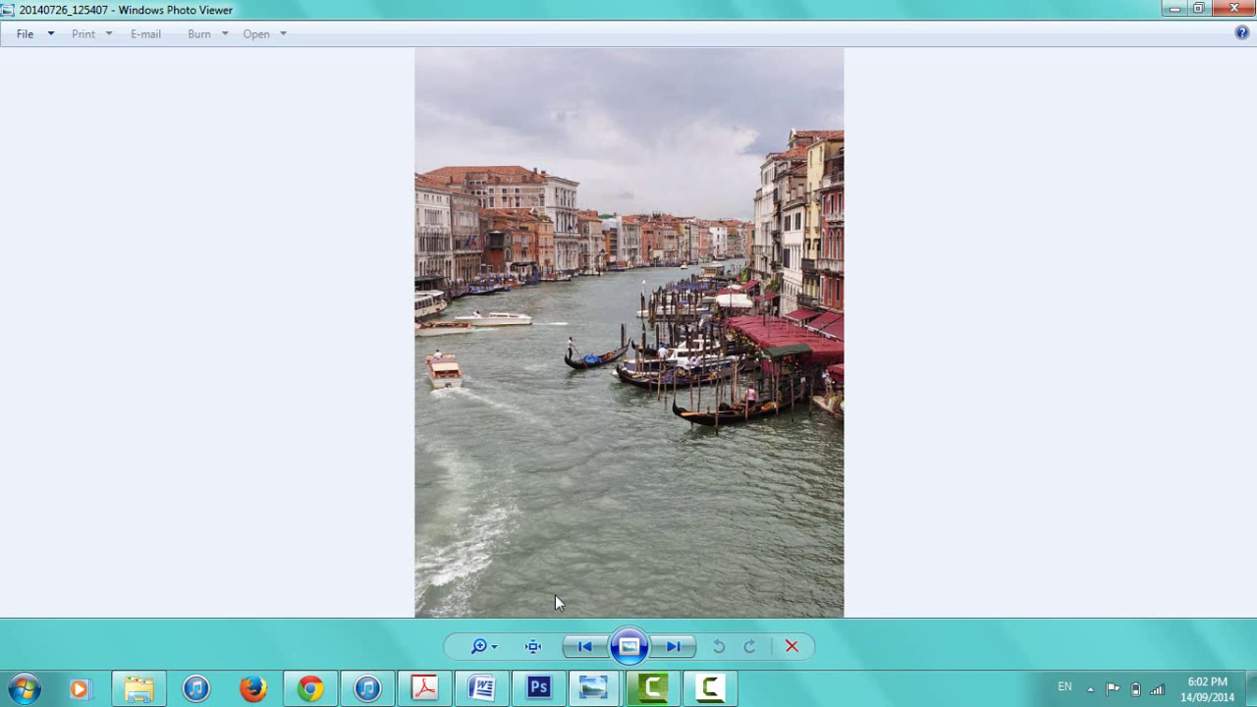
click(548, 693)
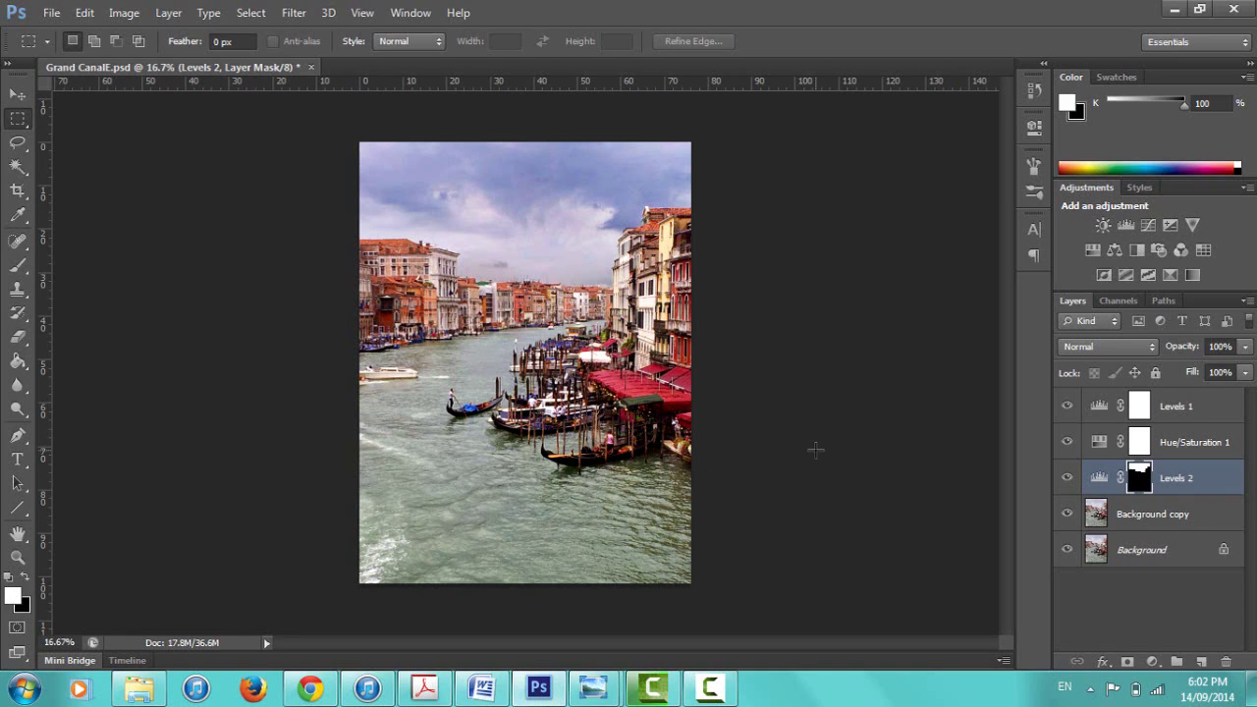